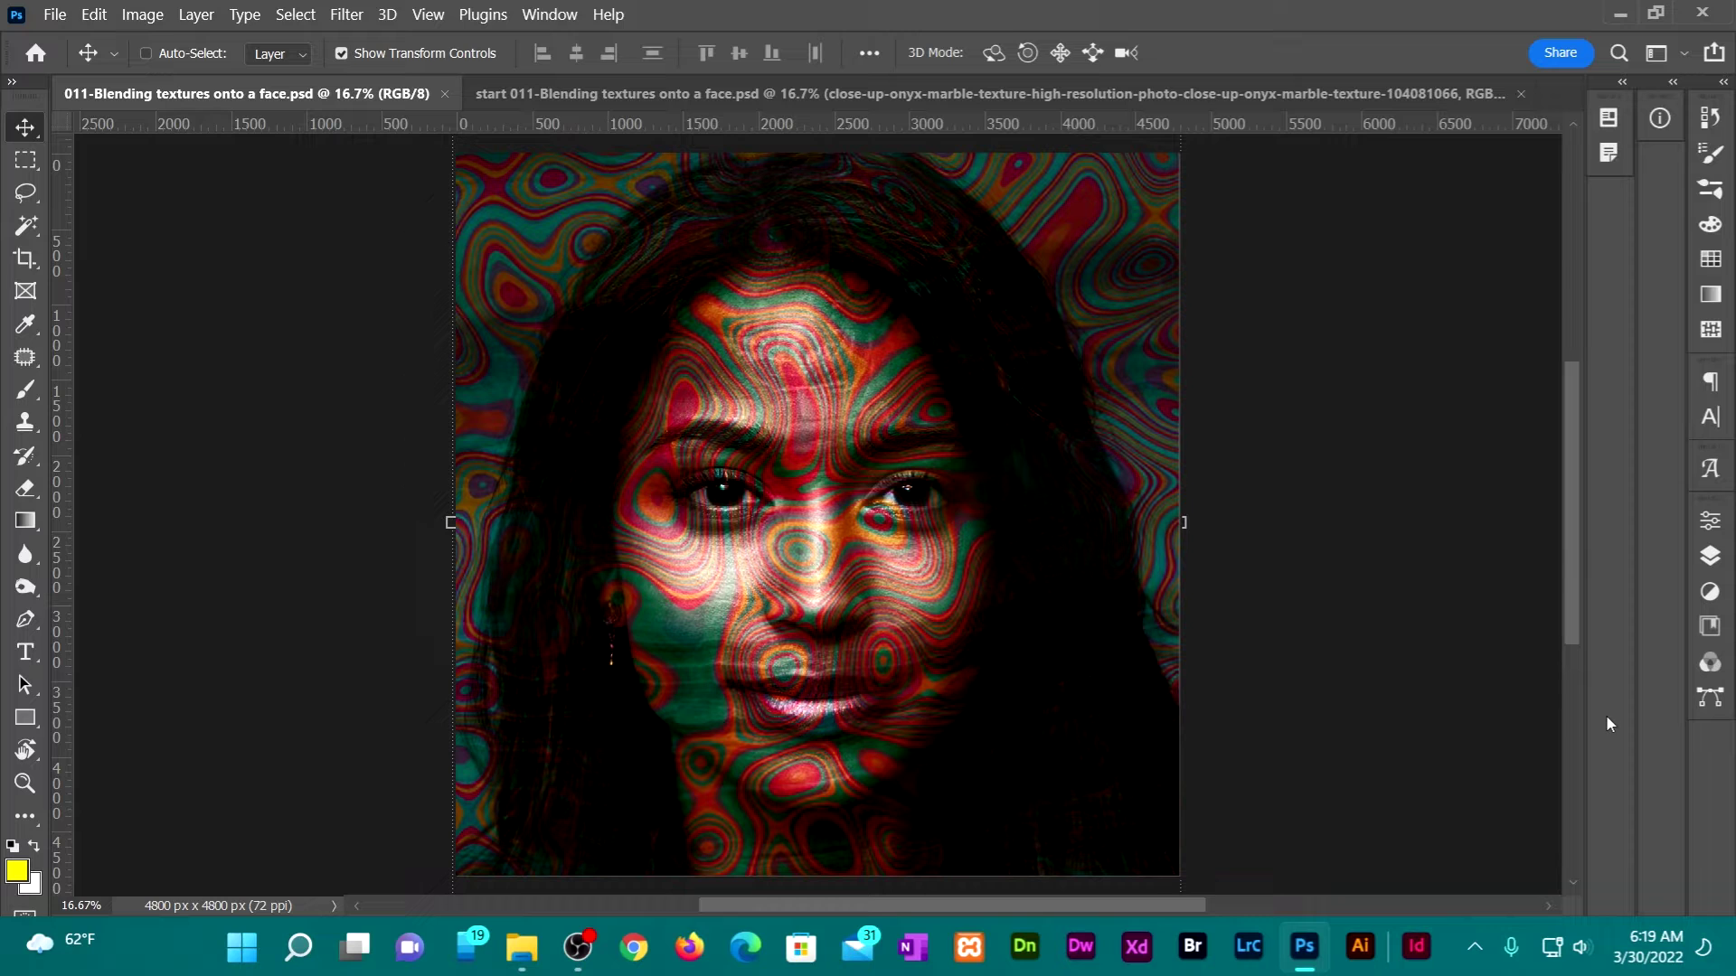
In the start 011 document, show the onyx marble texture layer and set its blend mode to Hard Mix.
left_click(820, 95)
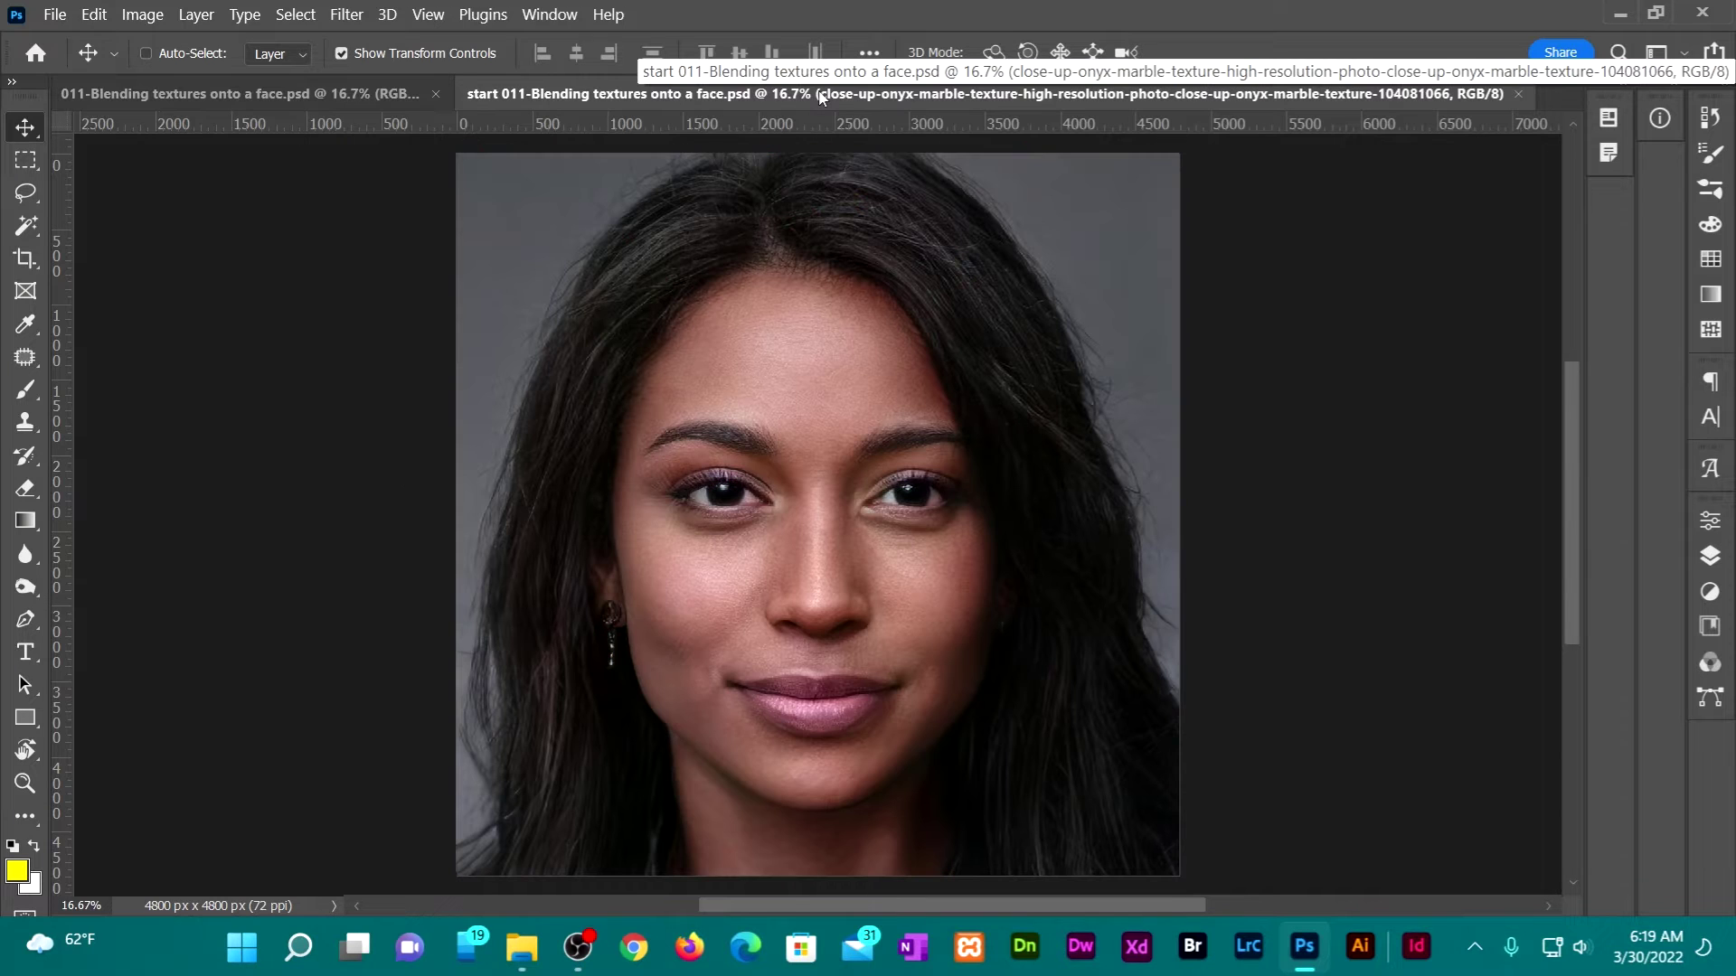
left_click(1710, 555)
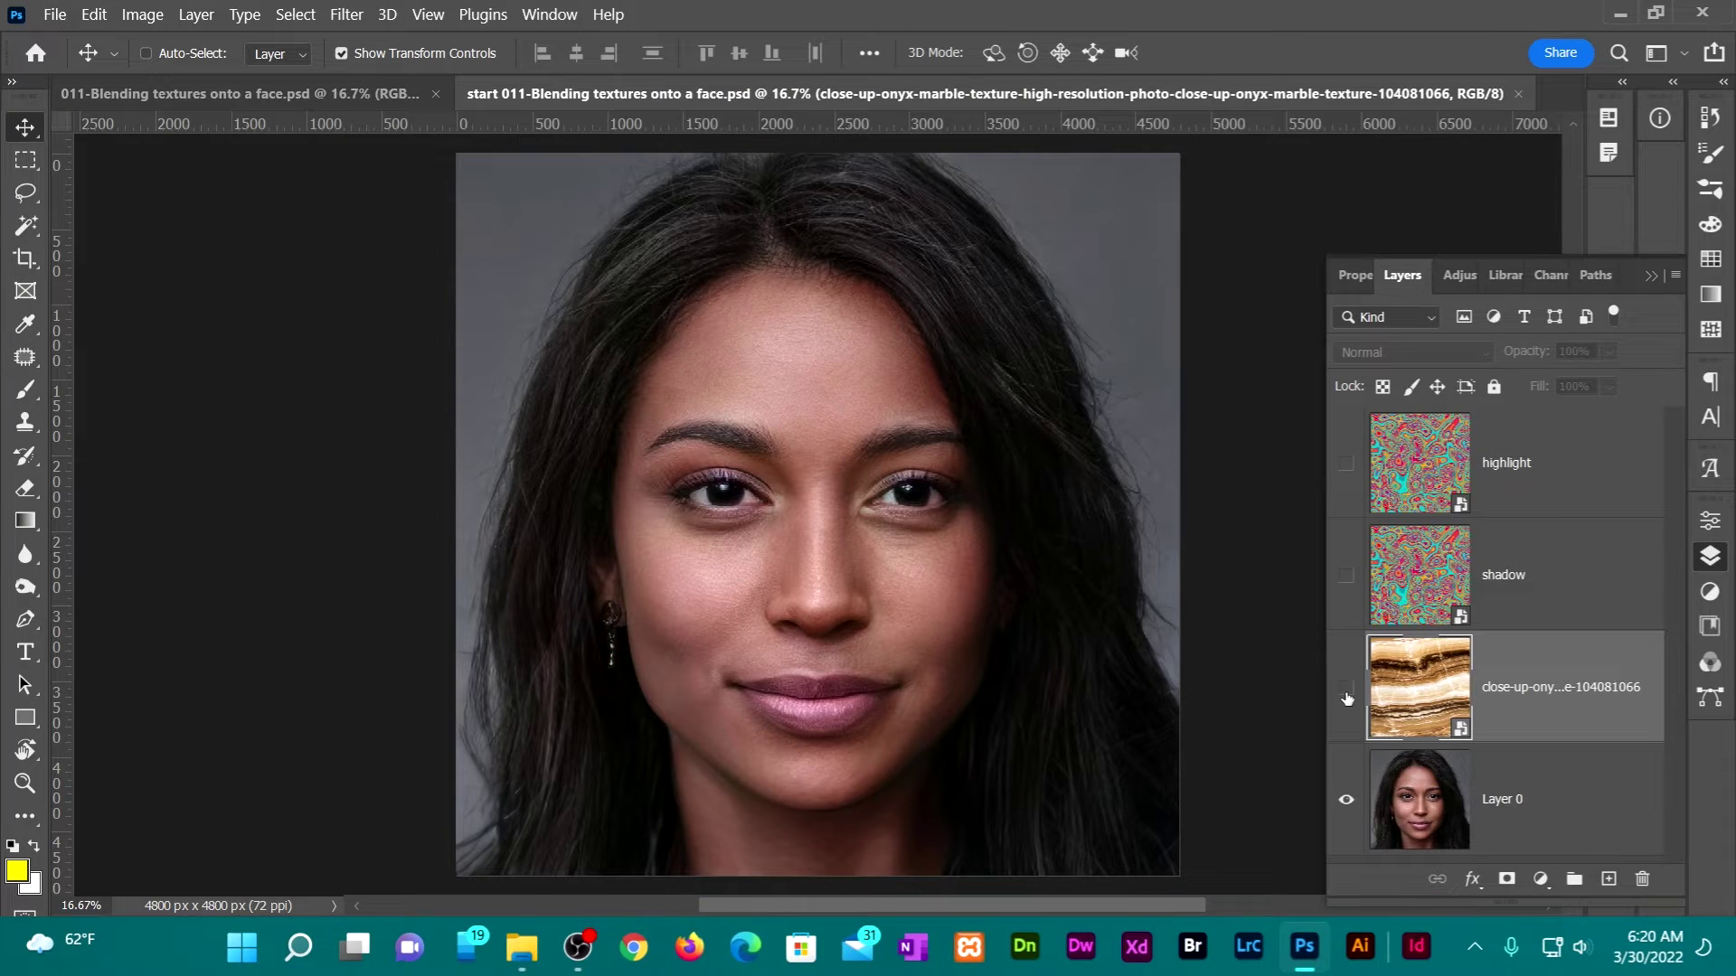
left_click(1346, 692)
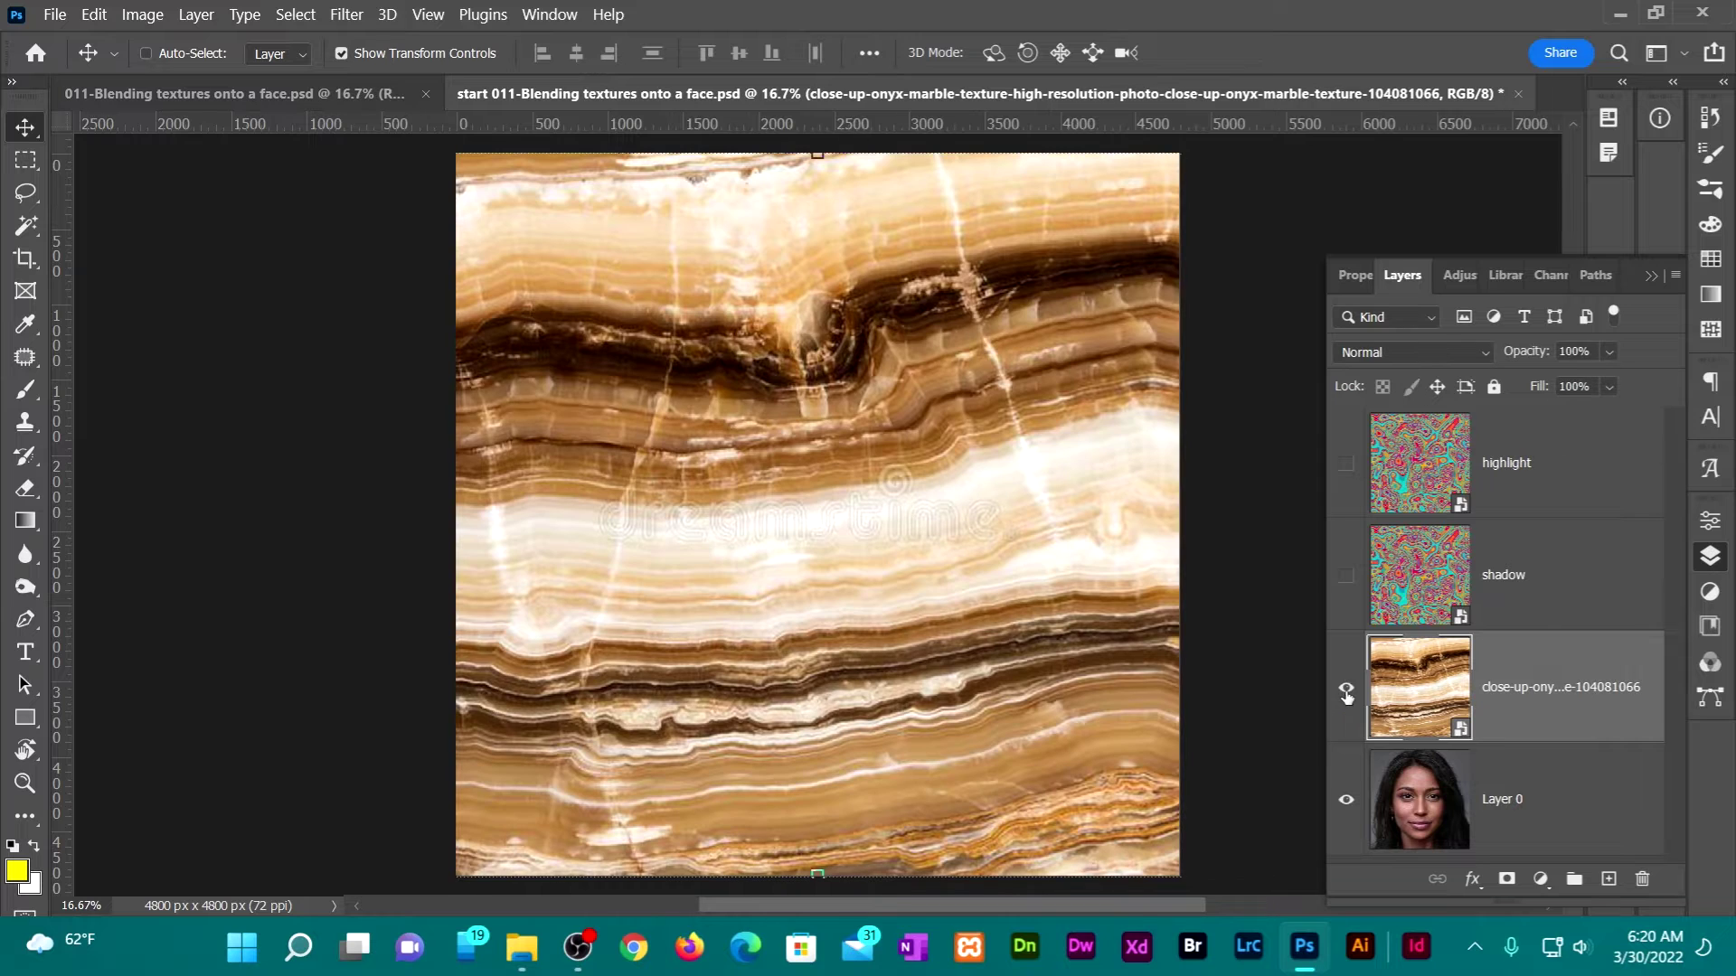
left_click(1492, 352)
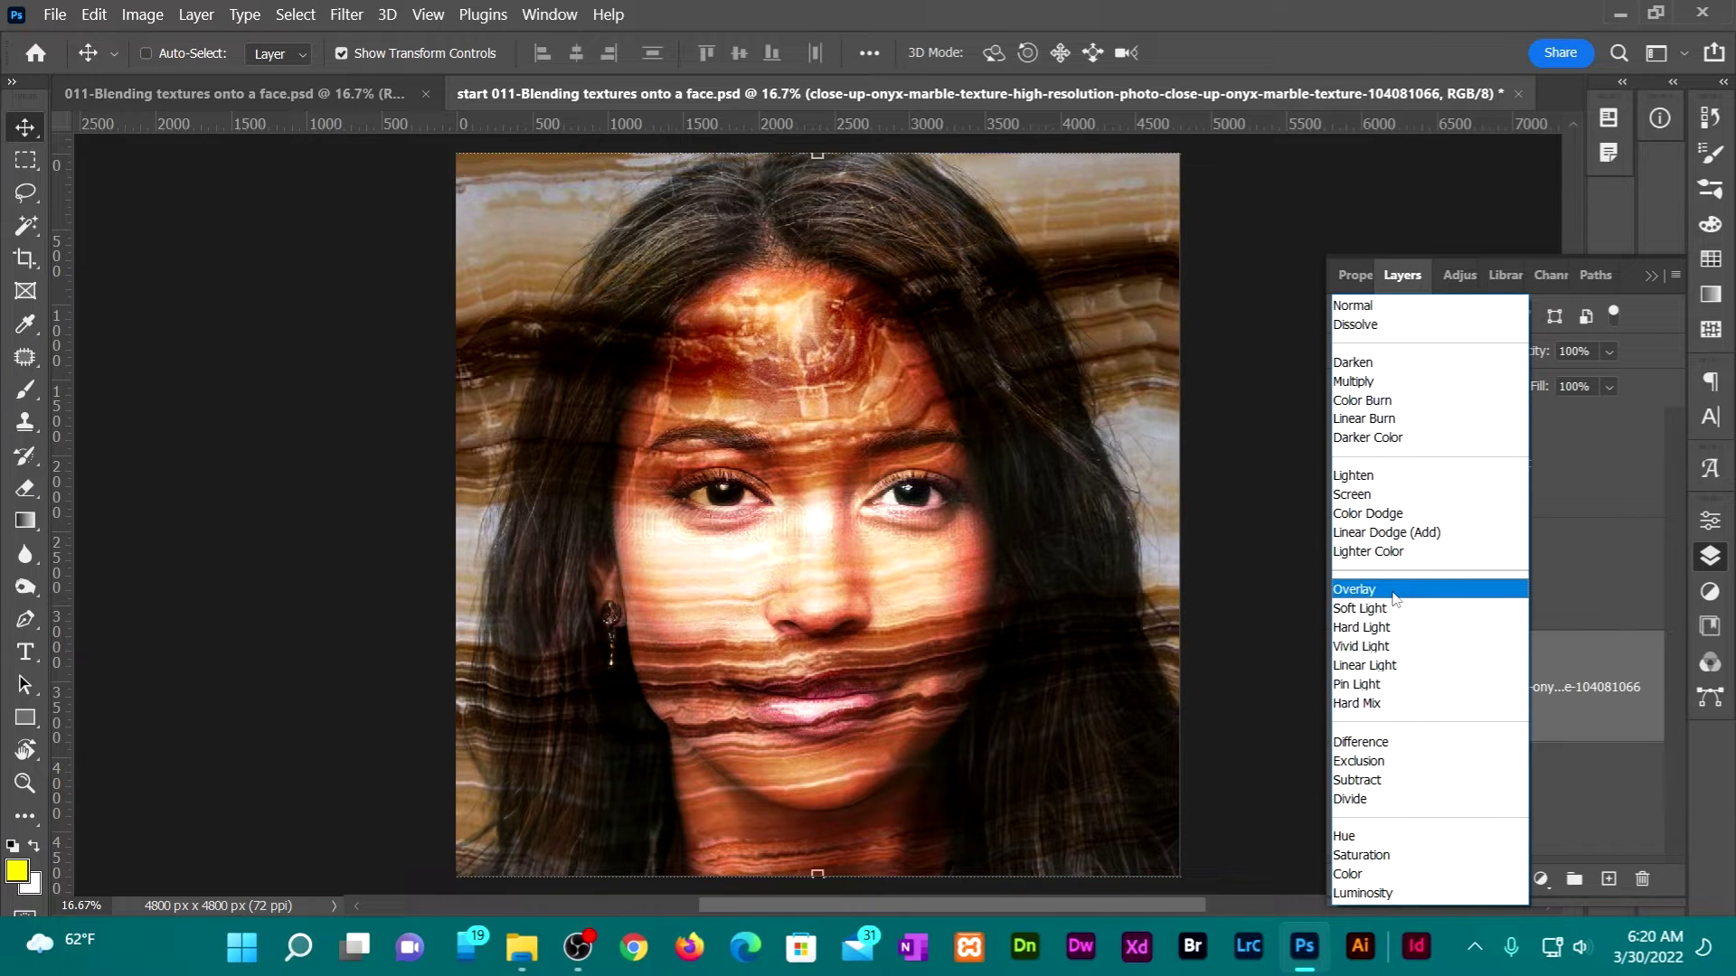
left_click(1383, 704)
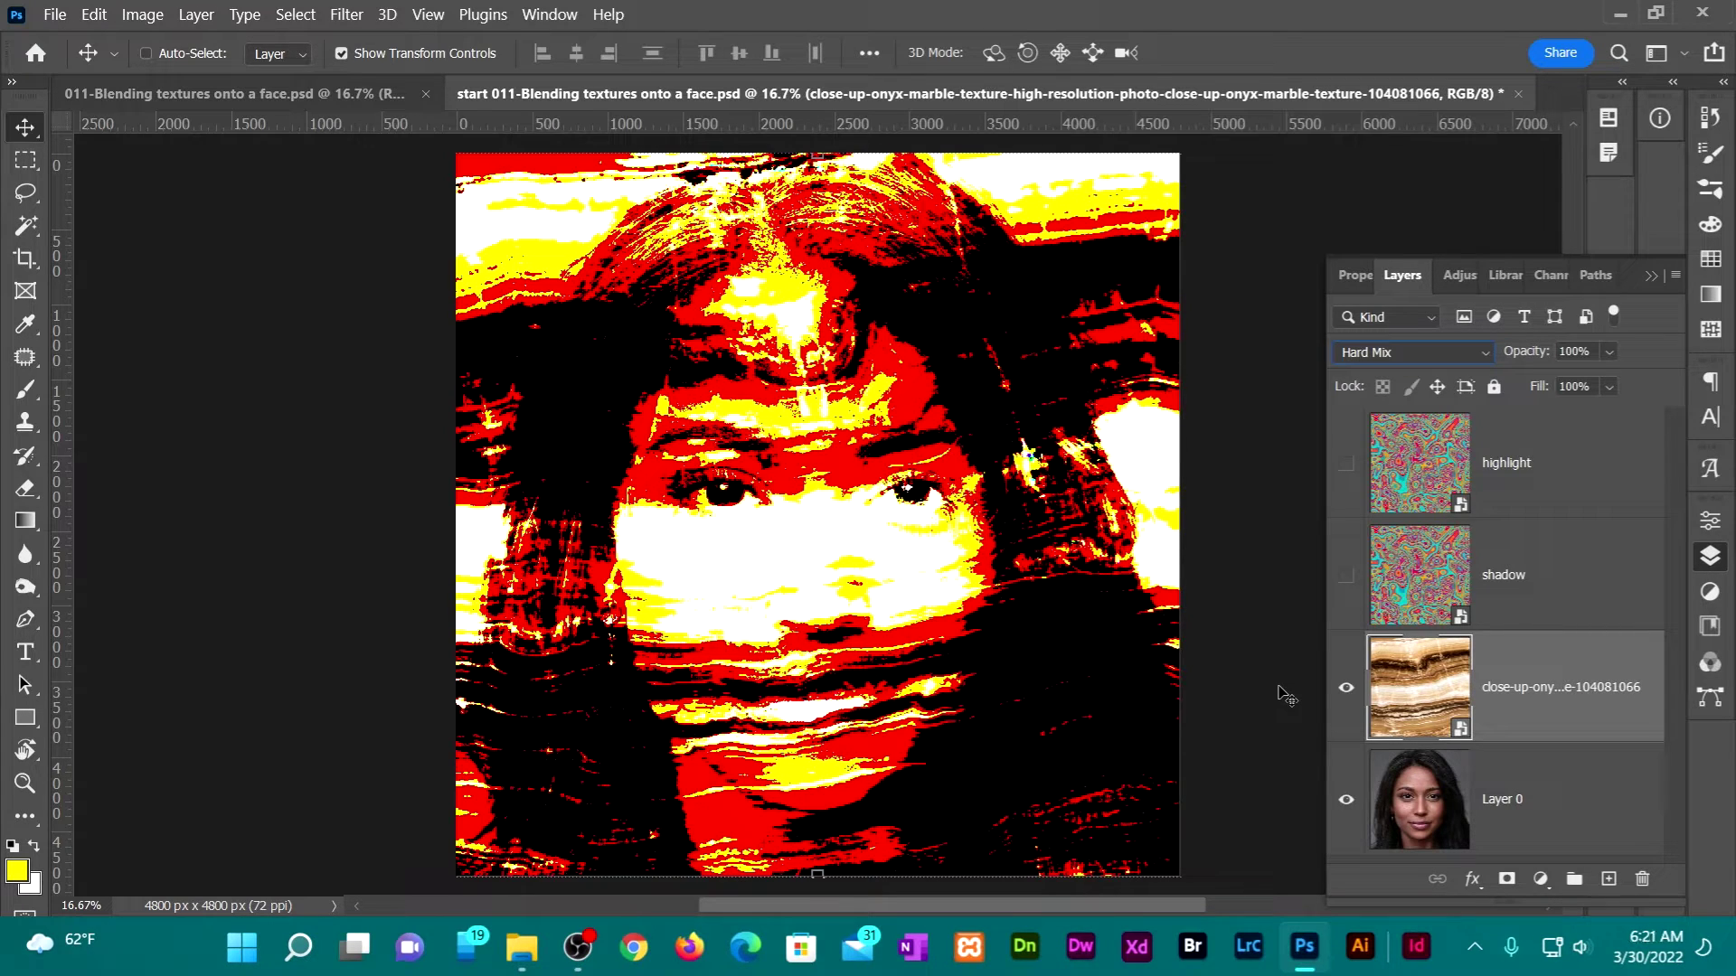
Try the onyx texture layer at 37% opacity, and restore it to 100%.
left_click(1609, 353)
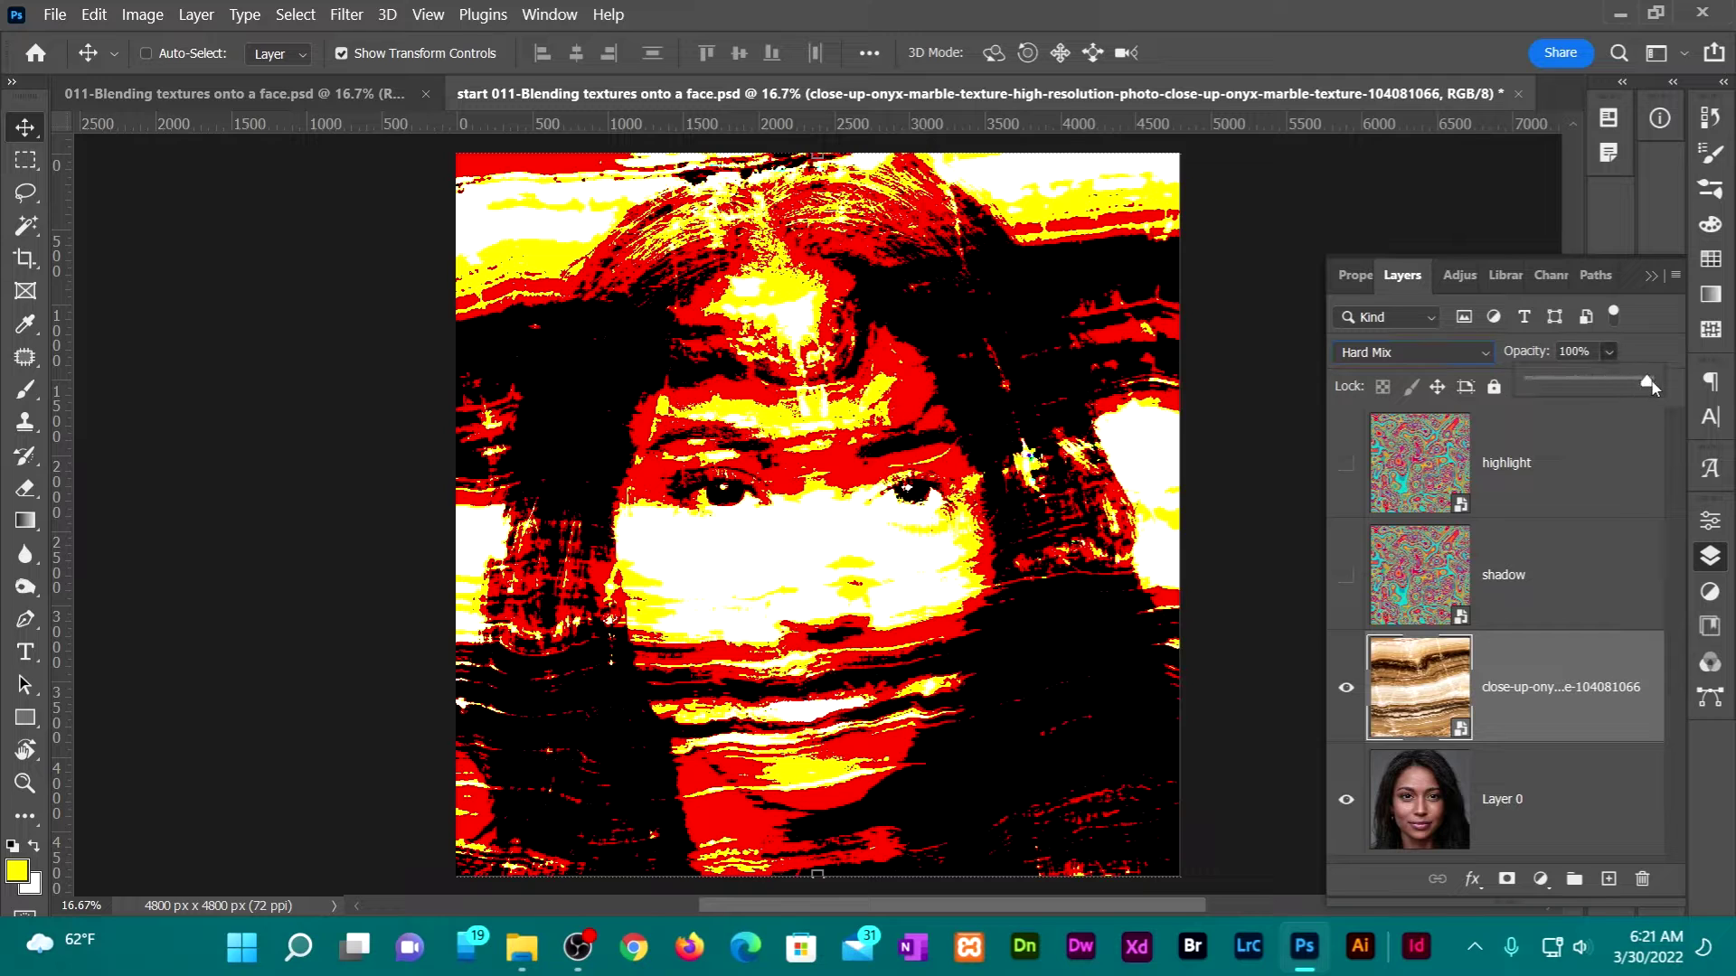
left_click_drag(1645, 383, 1574, 394)
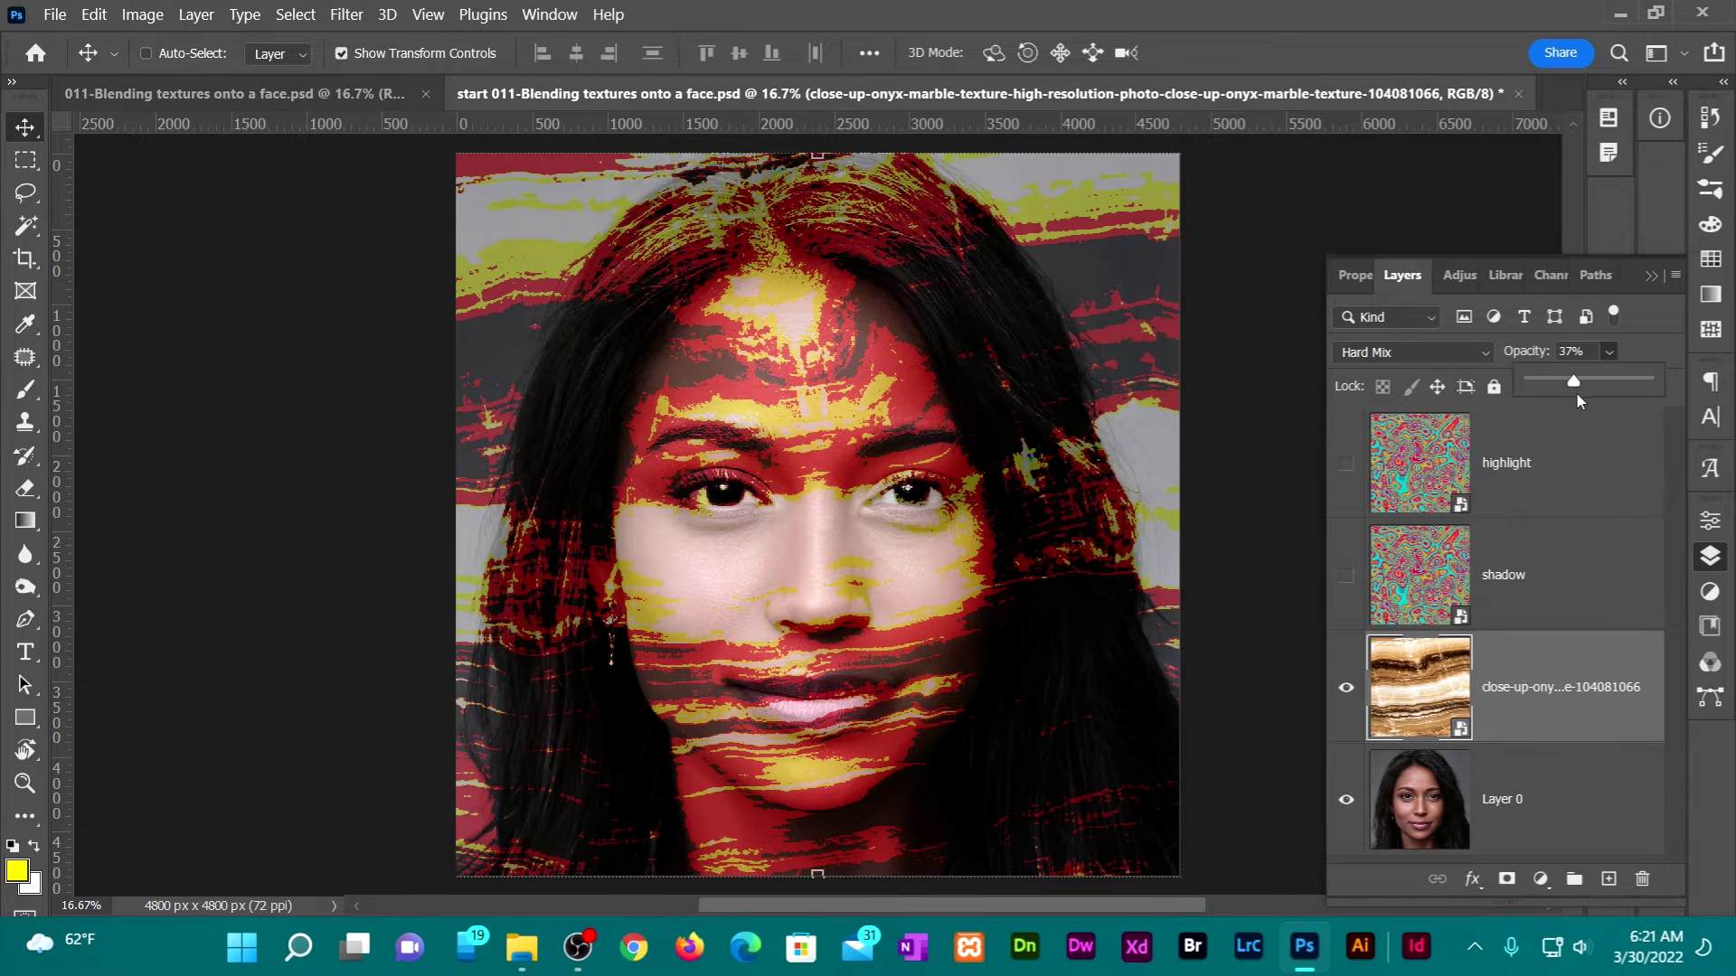
key("0")
left_click(1643, 347)
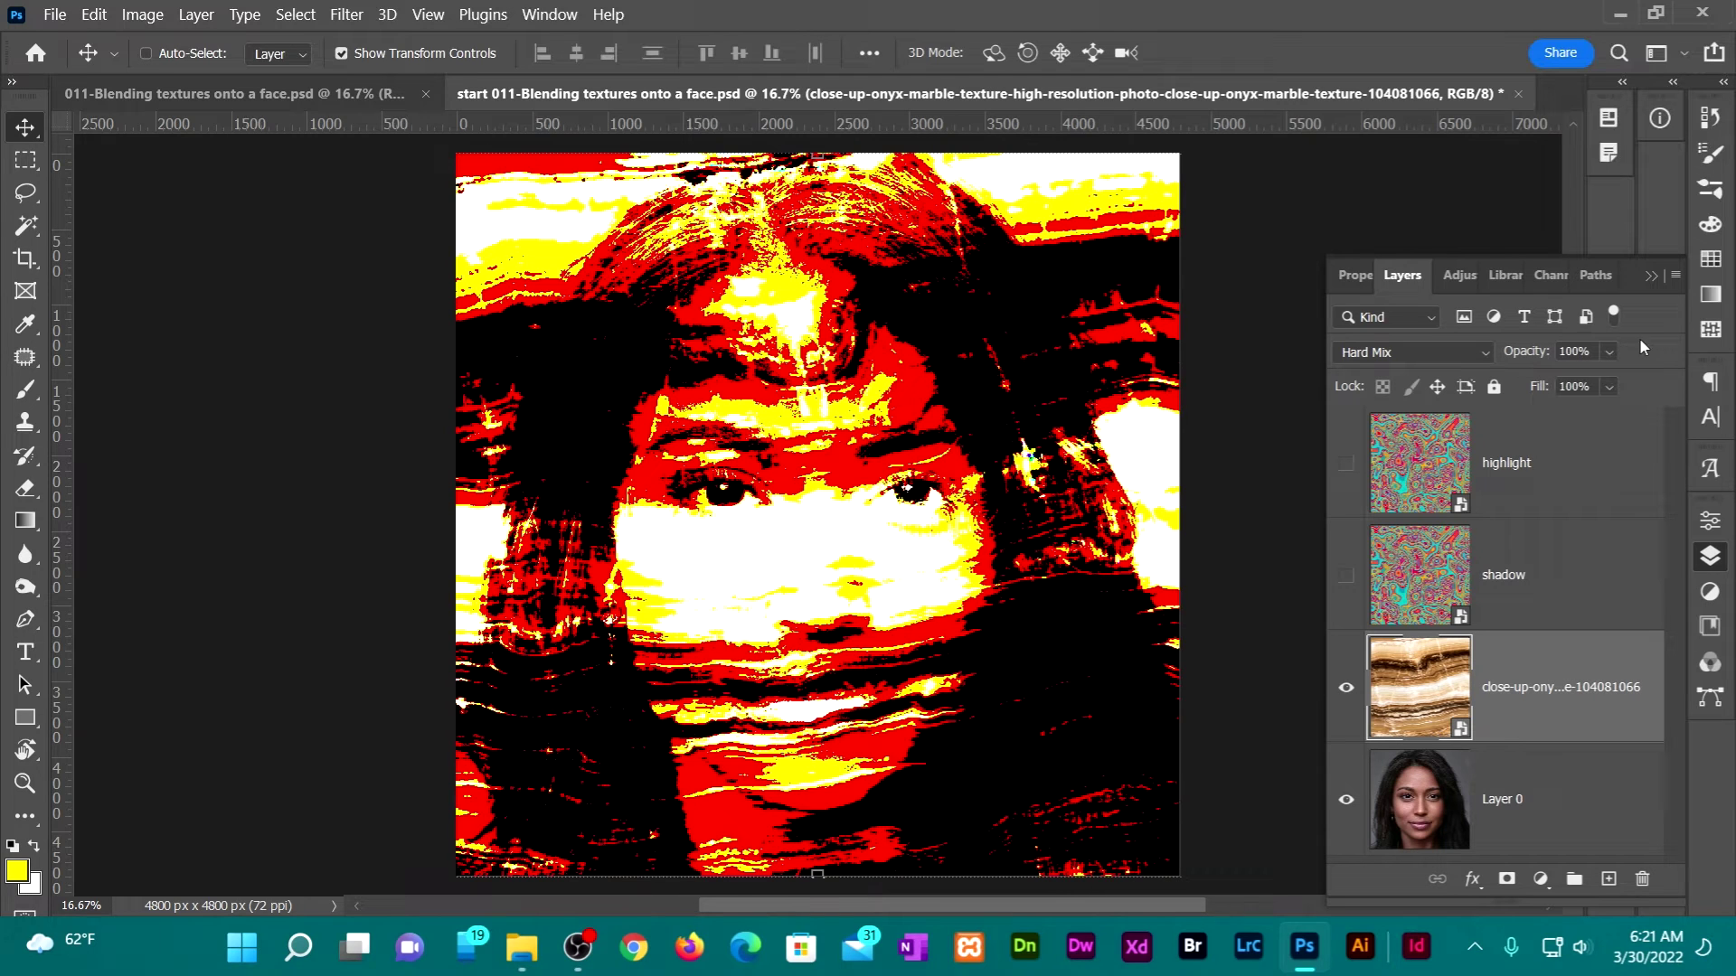
Set the onyx texture layer's fill to 30%.
left_click(1578, 387)
type("30")
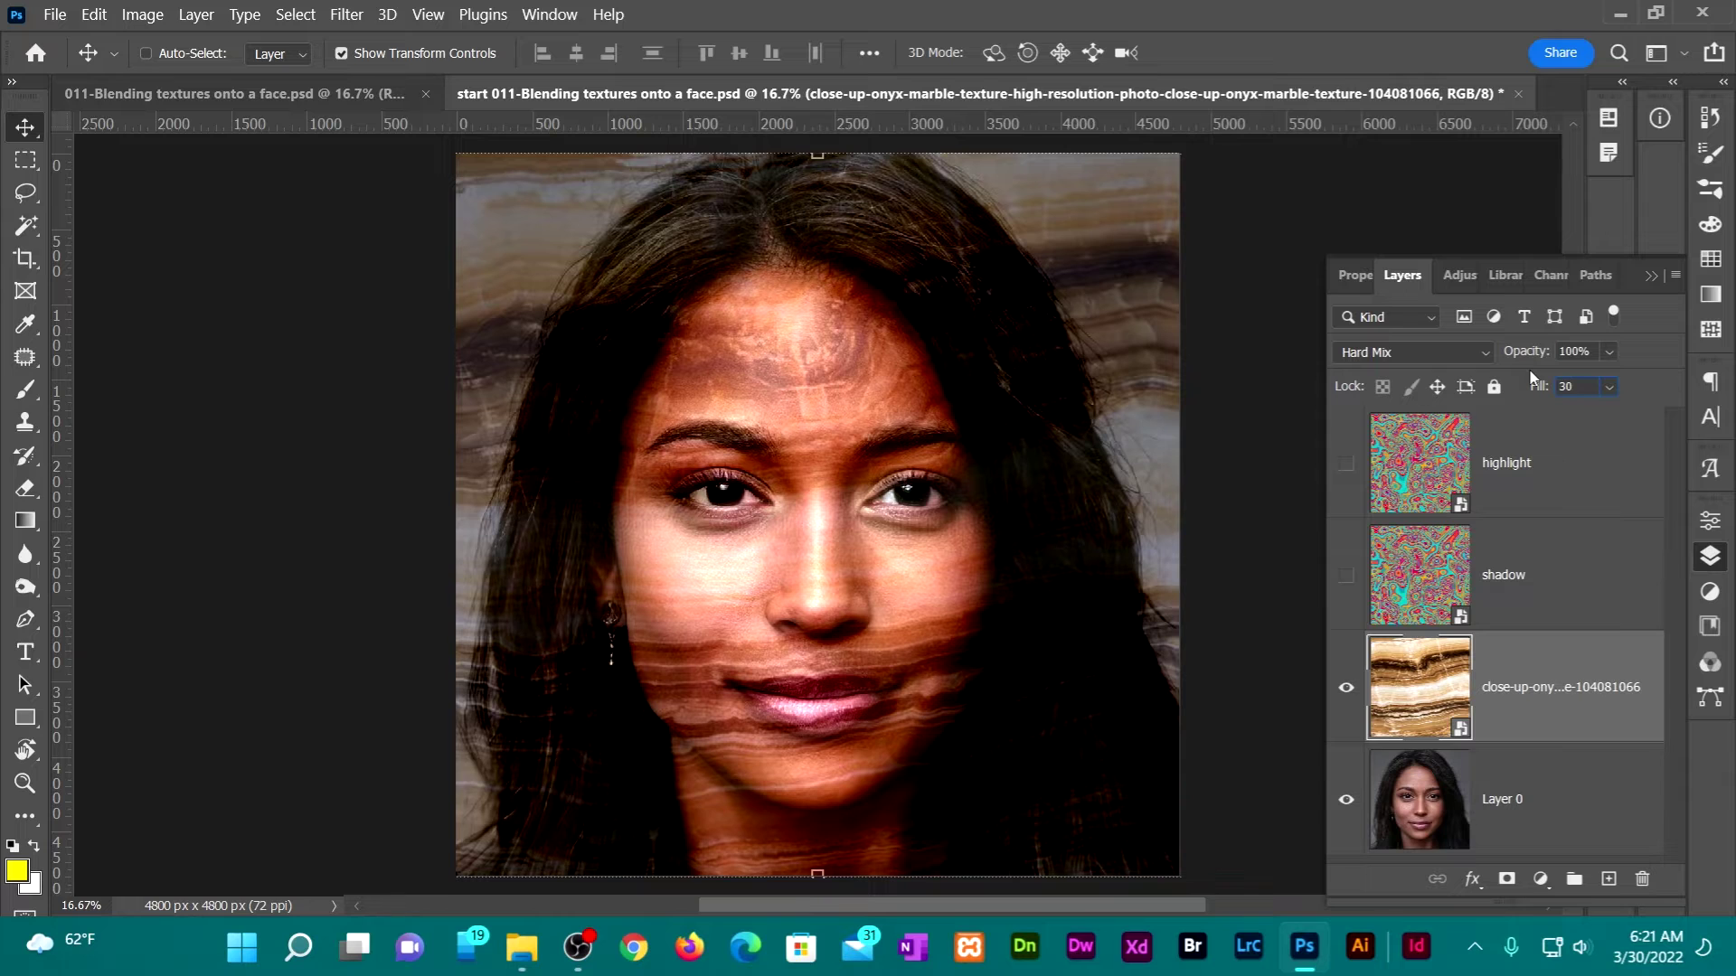
key("Return")
Show the shadow layer and set its blend mode to Multiply.
left_click(1346, 576)
left_click(1504, 575)
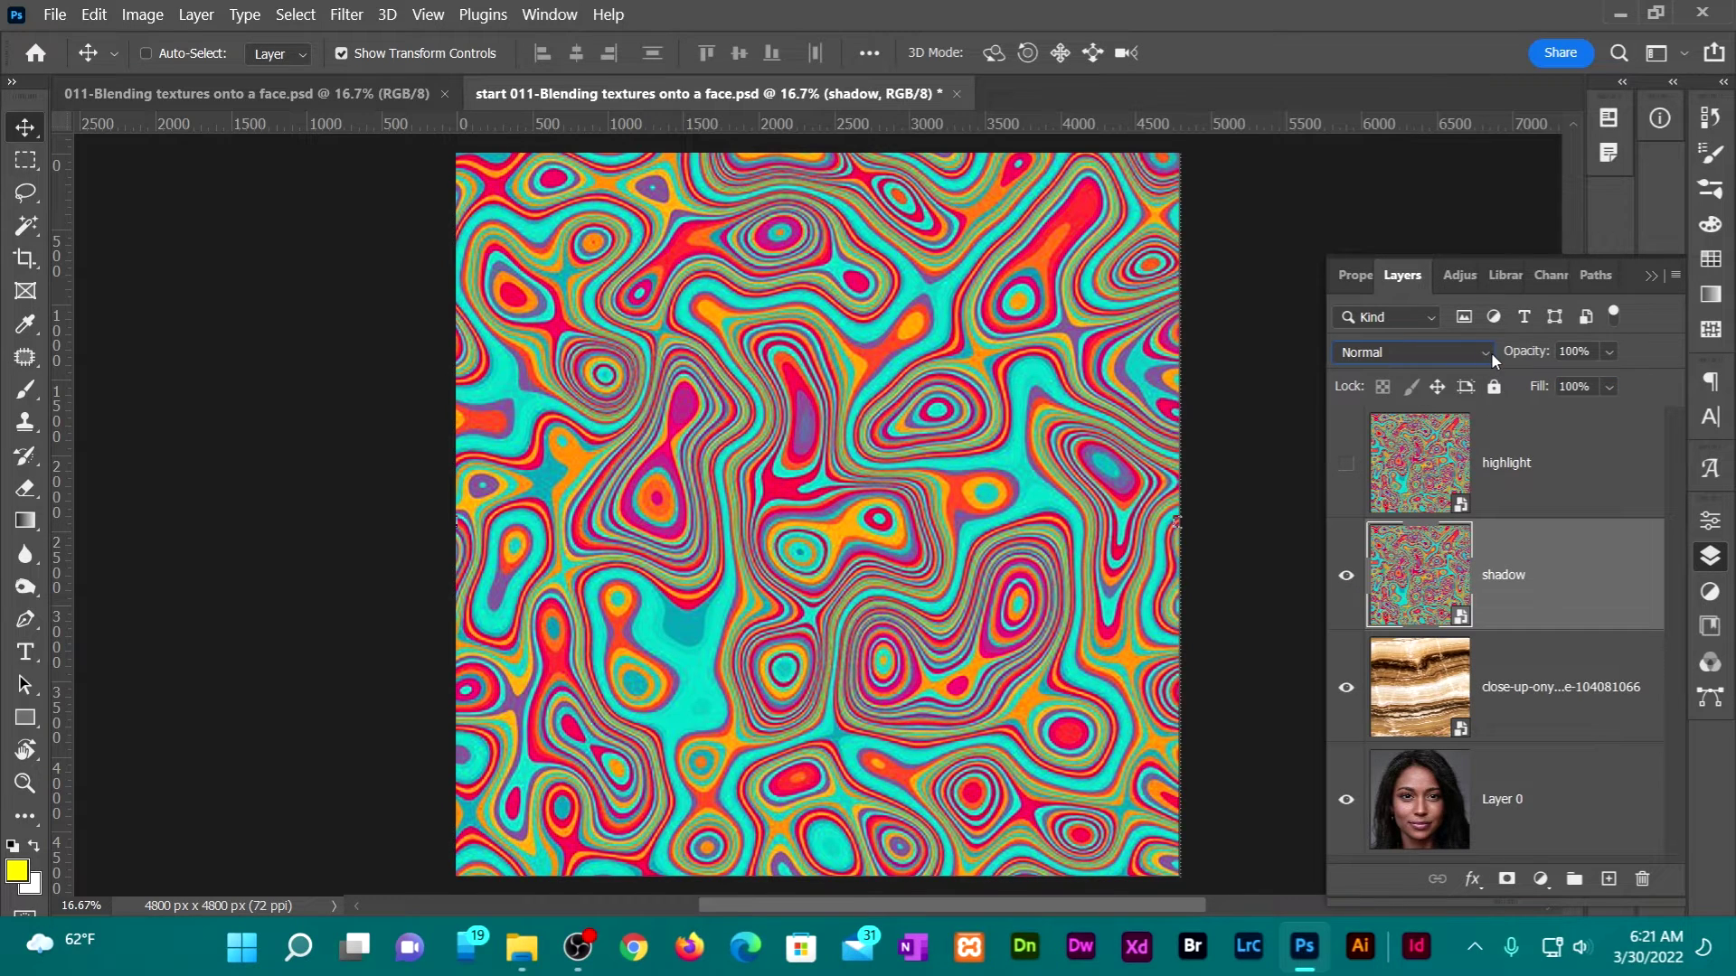
left_click(1490, 352)
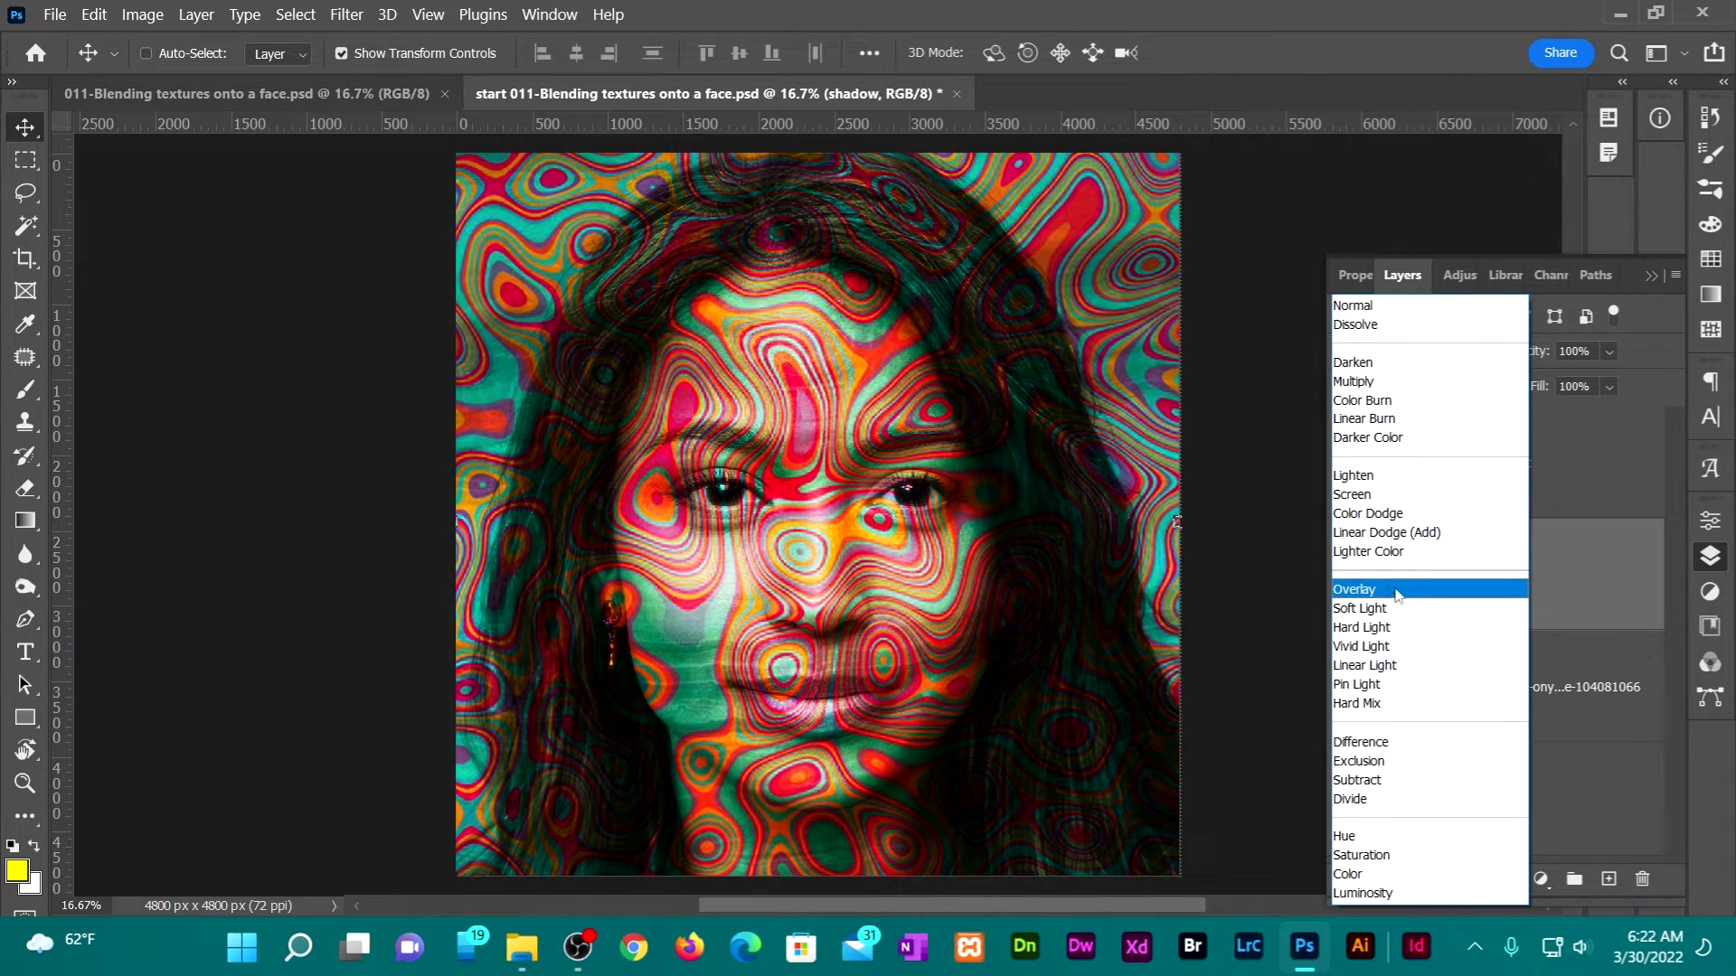
left_click(1407, 614)
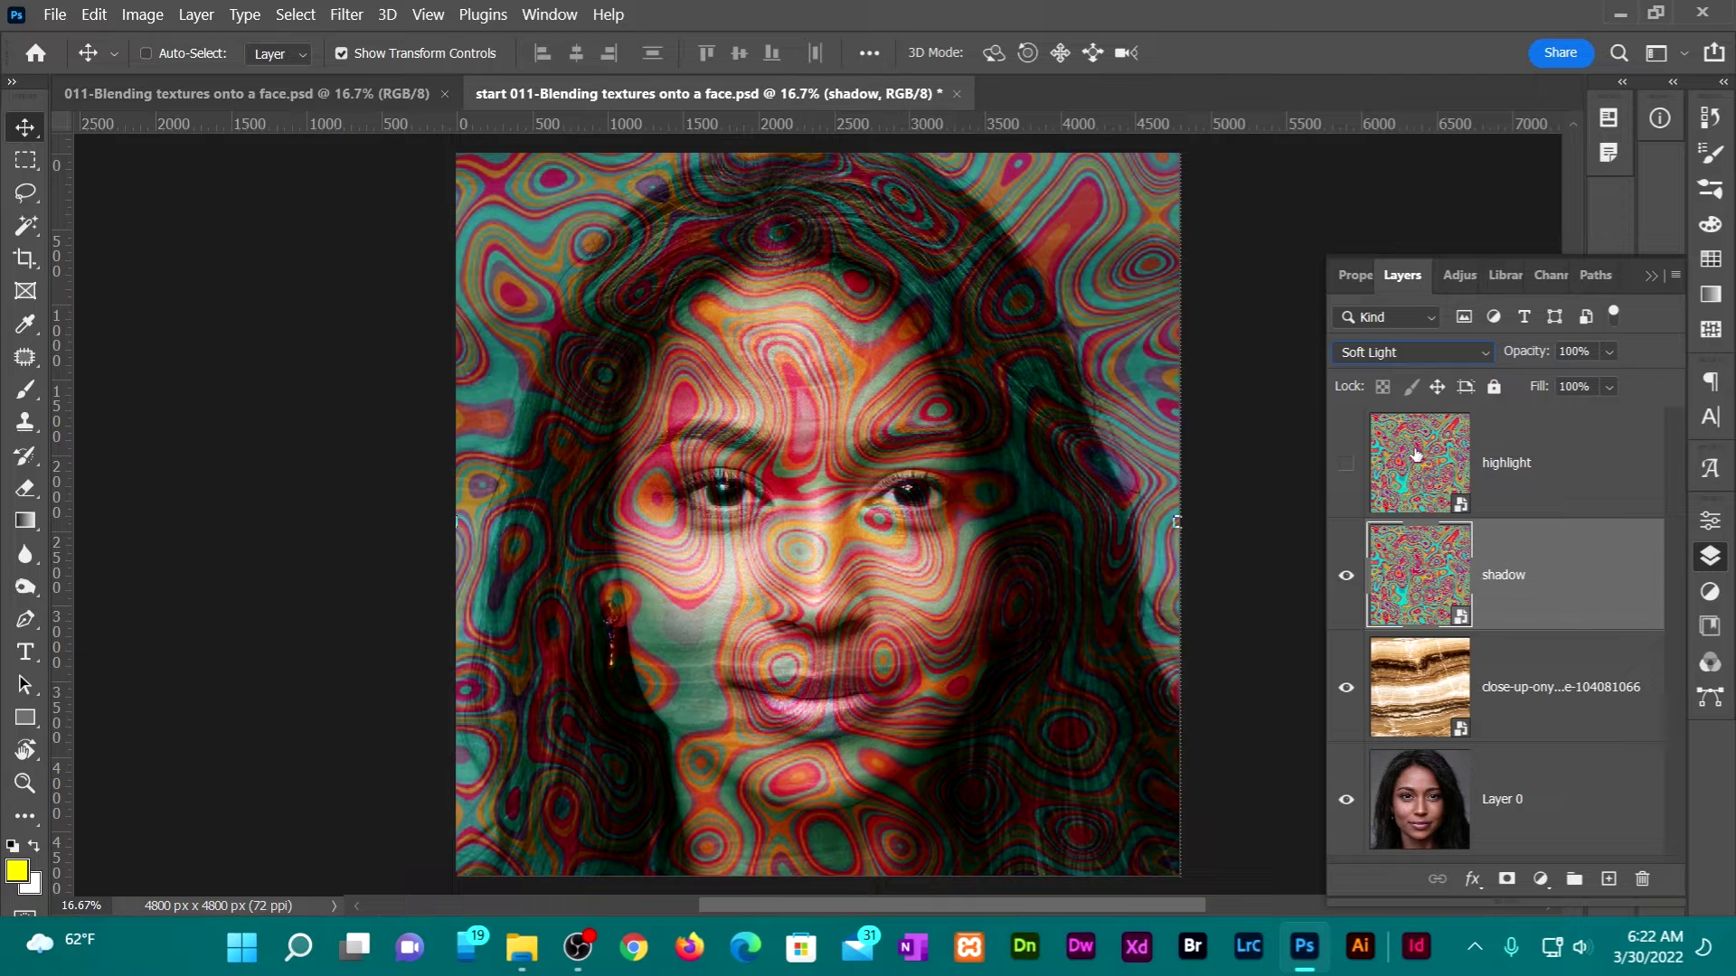
left_click(1484, 355)
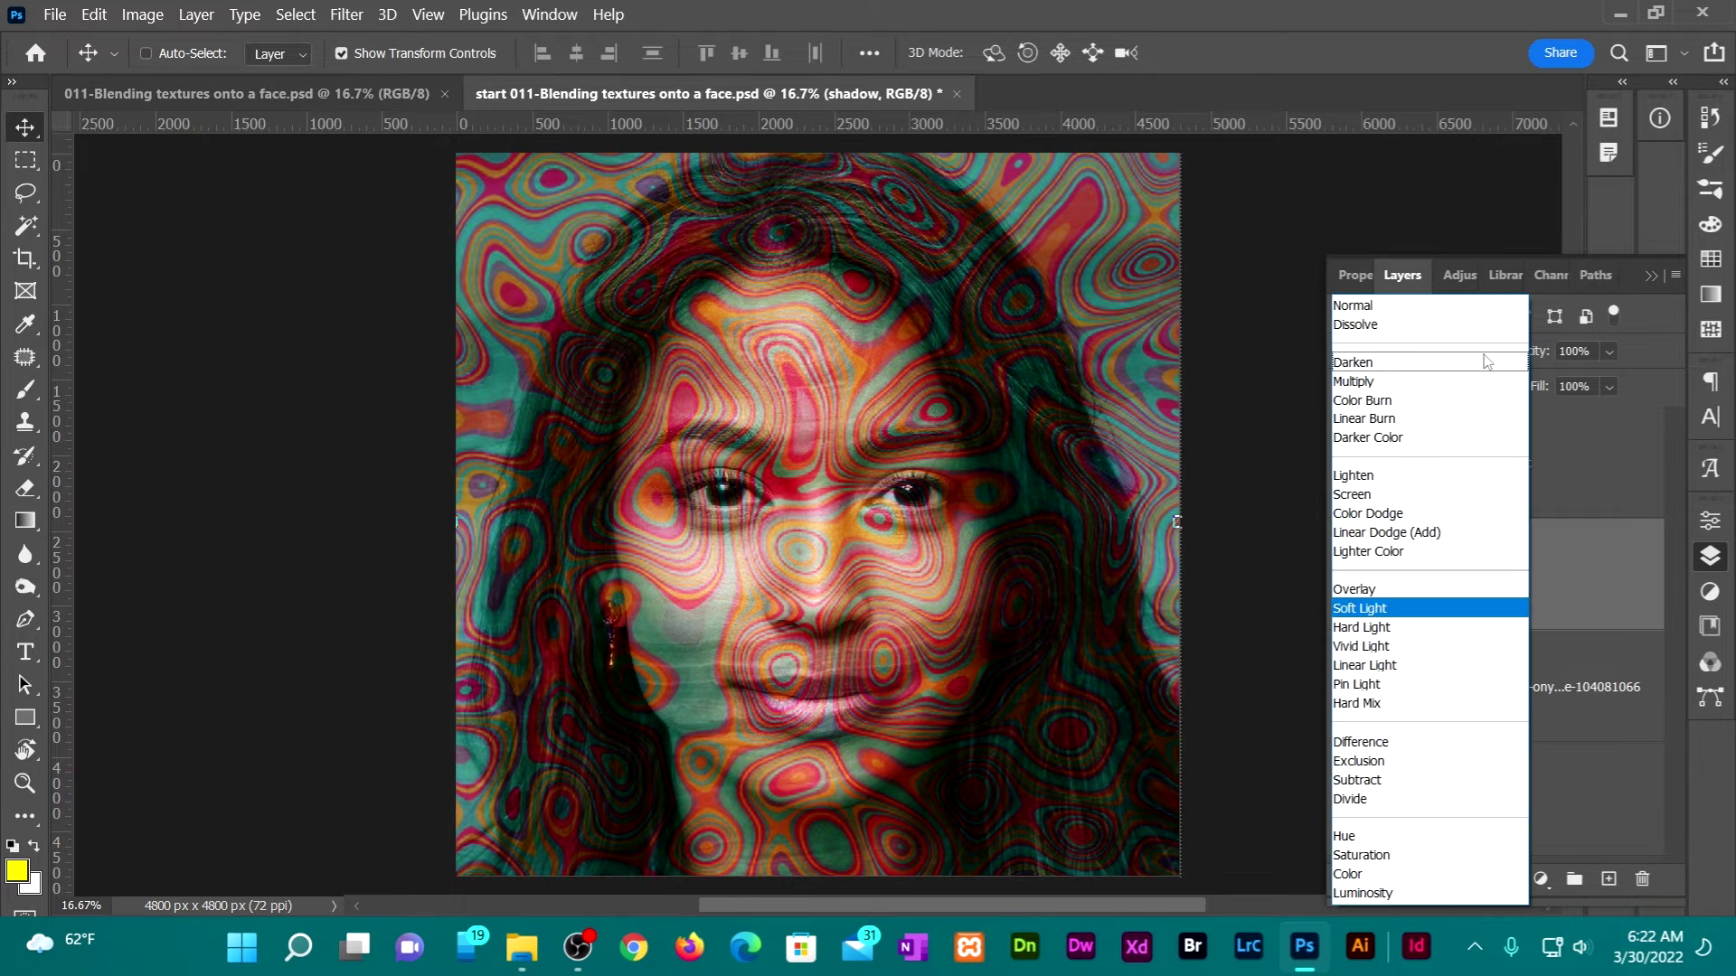
left_click(1482, 380)
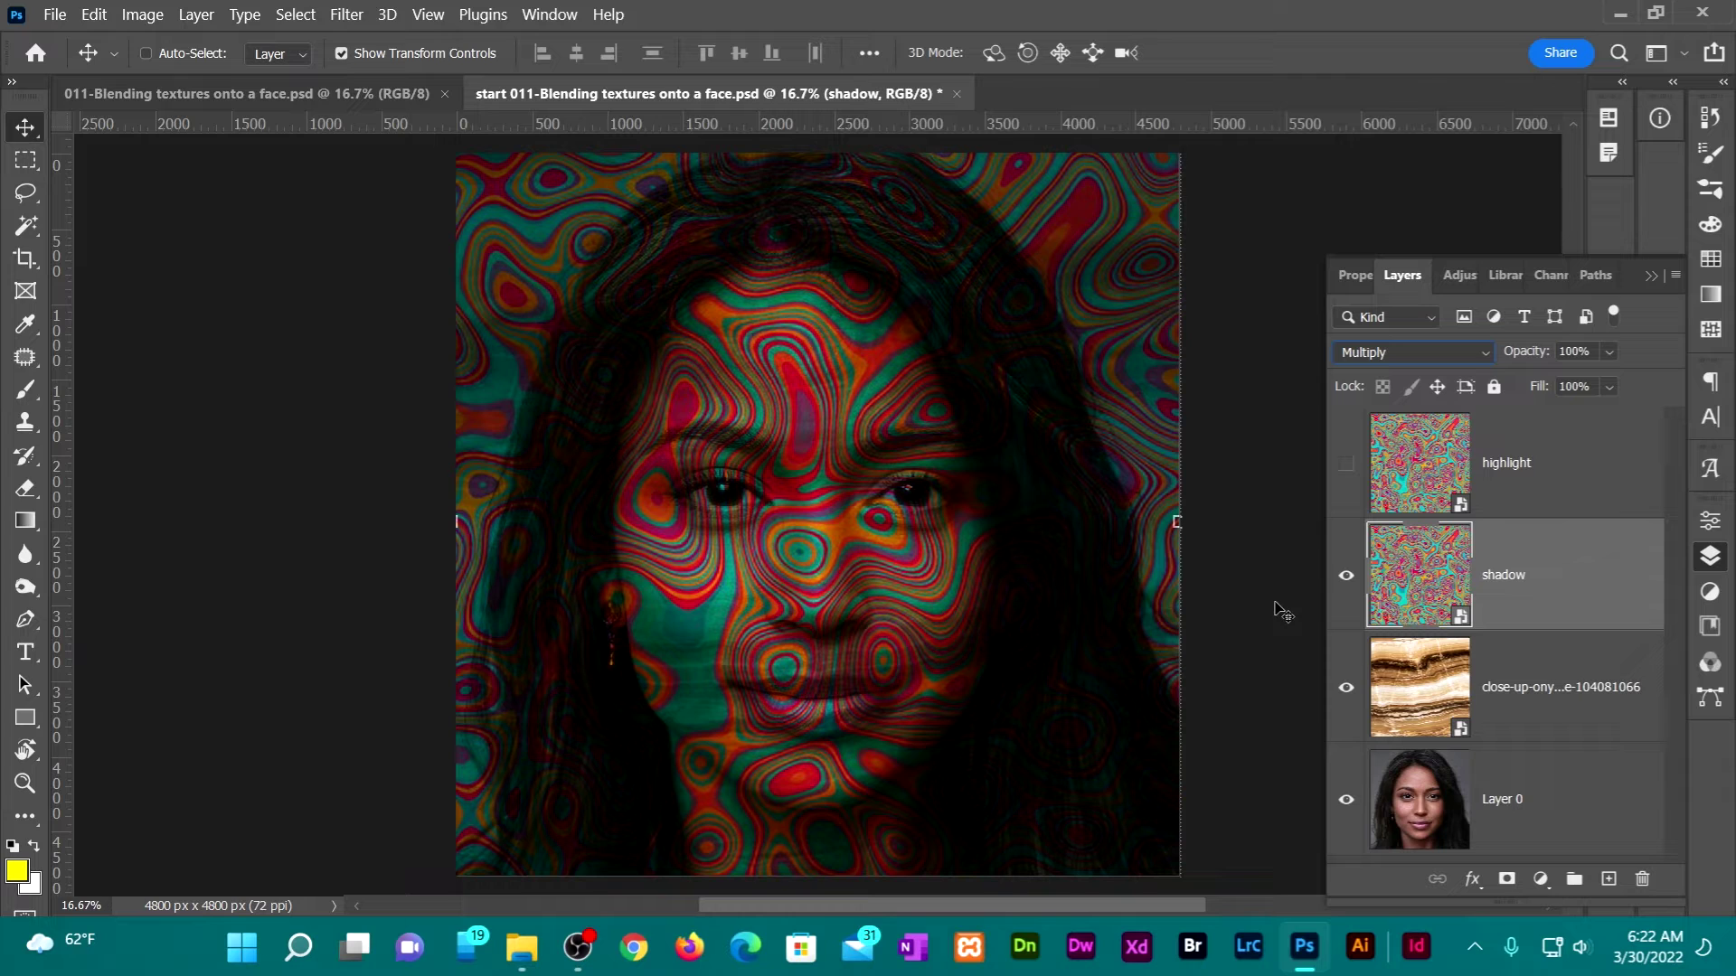
In the shadow layer's blending options, split the Underlying Layer white Blend If slider to 120 / 220 and apply it.
double_click(1618, 570)
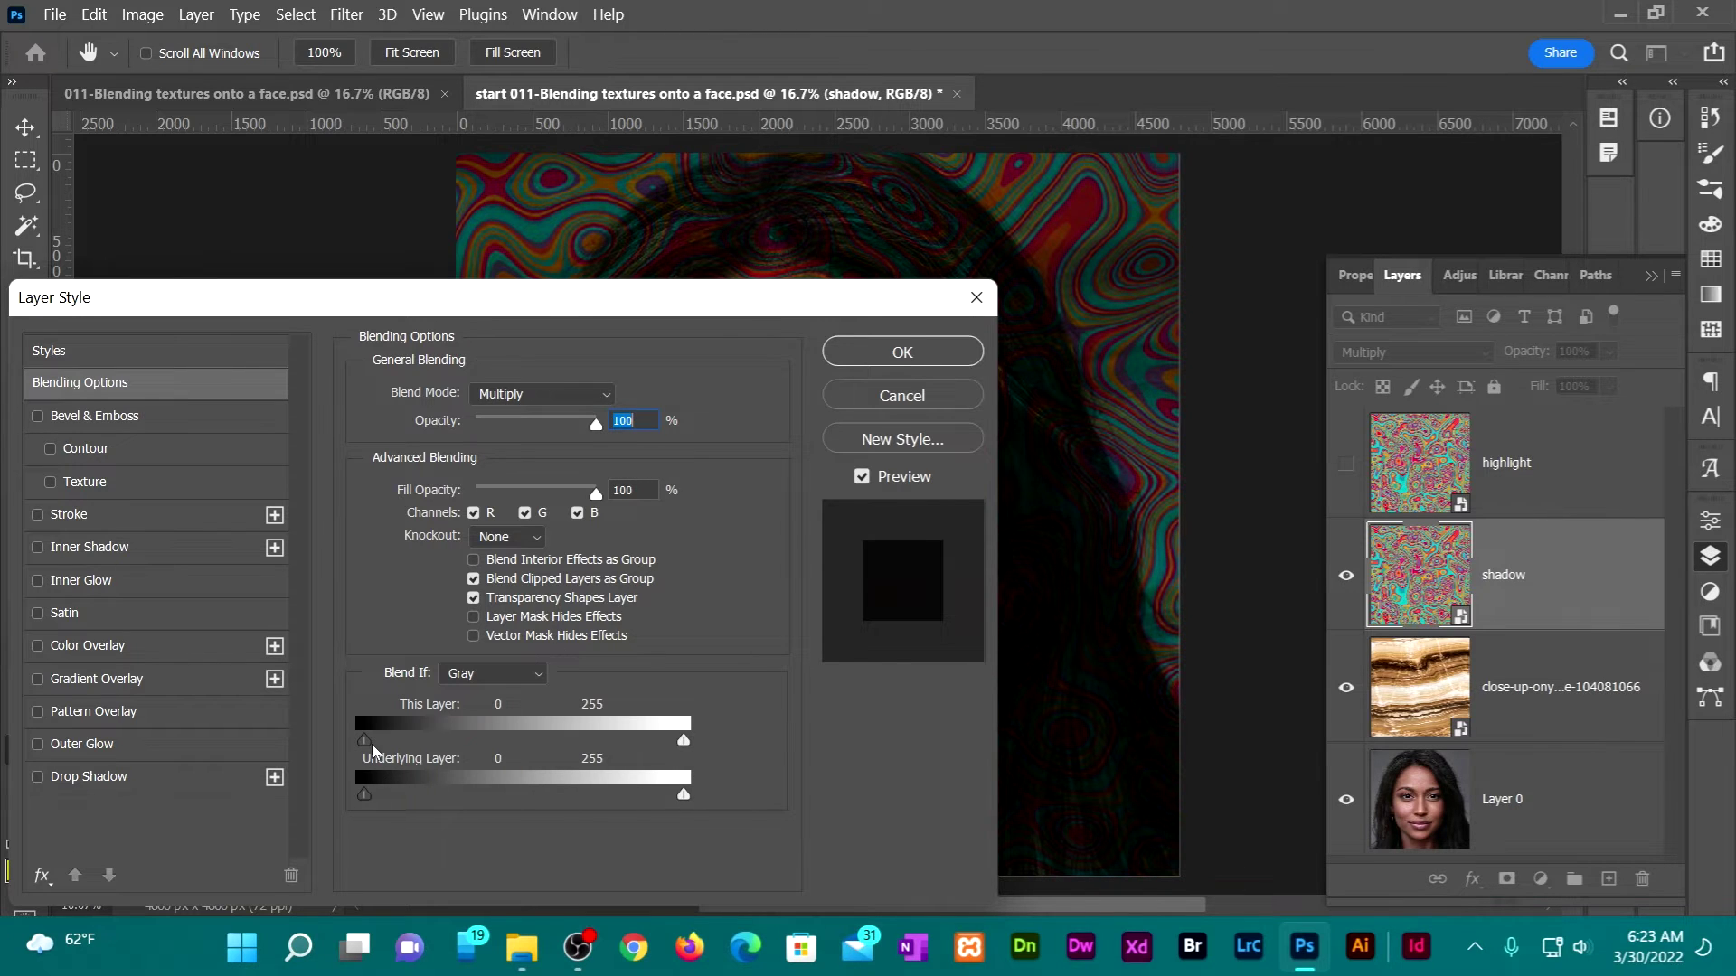
left_click_drag(362, 297, 1214, 19)
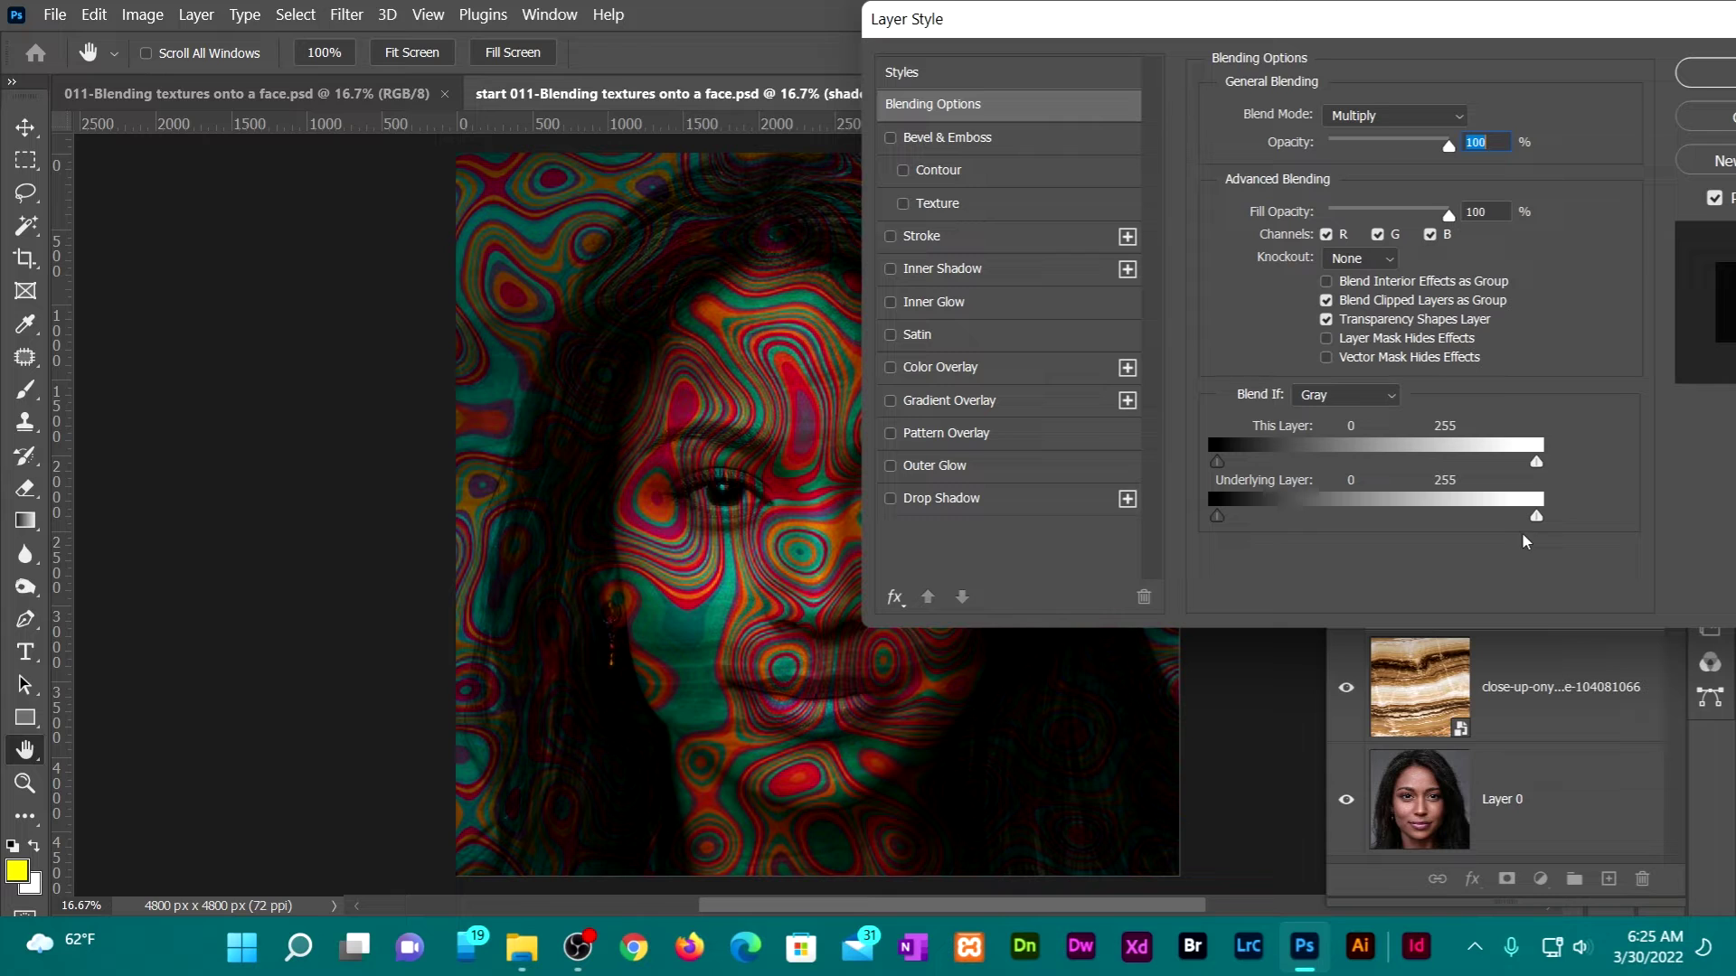
left_click_drag(1536, 515, 1369, 525)
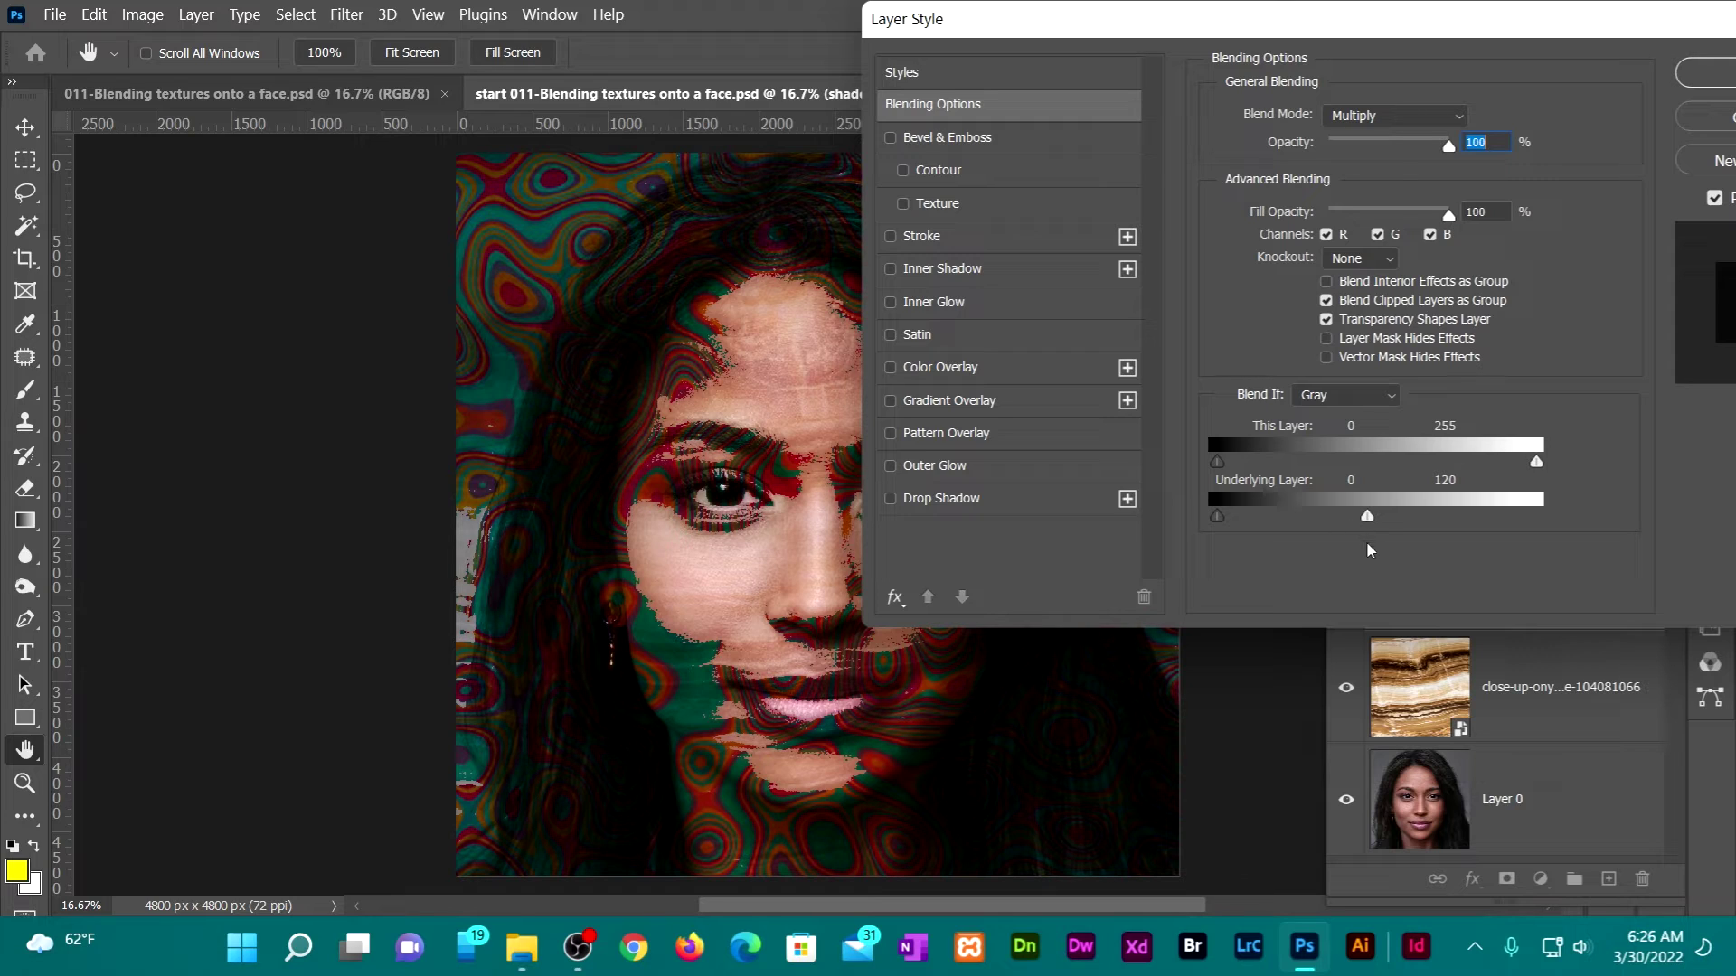
key("alt")
left_click_drag(1366, 518, 1496, 513)
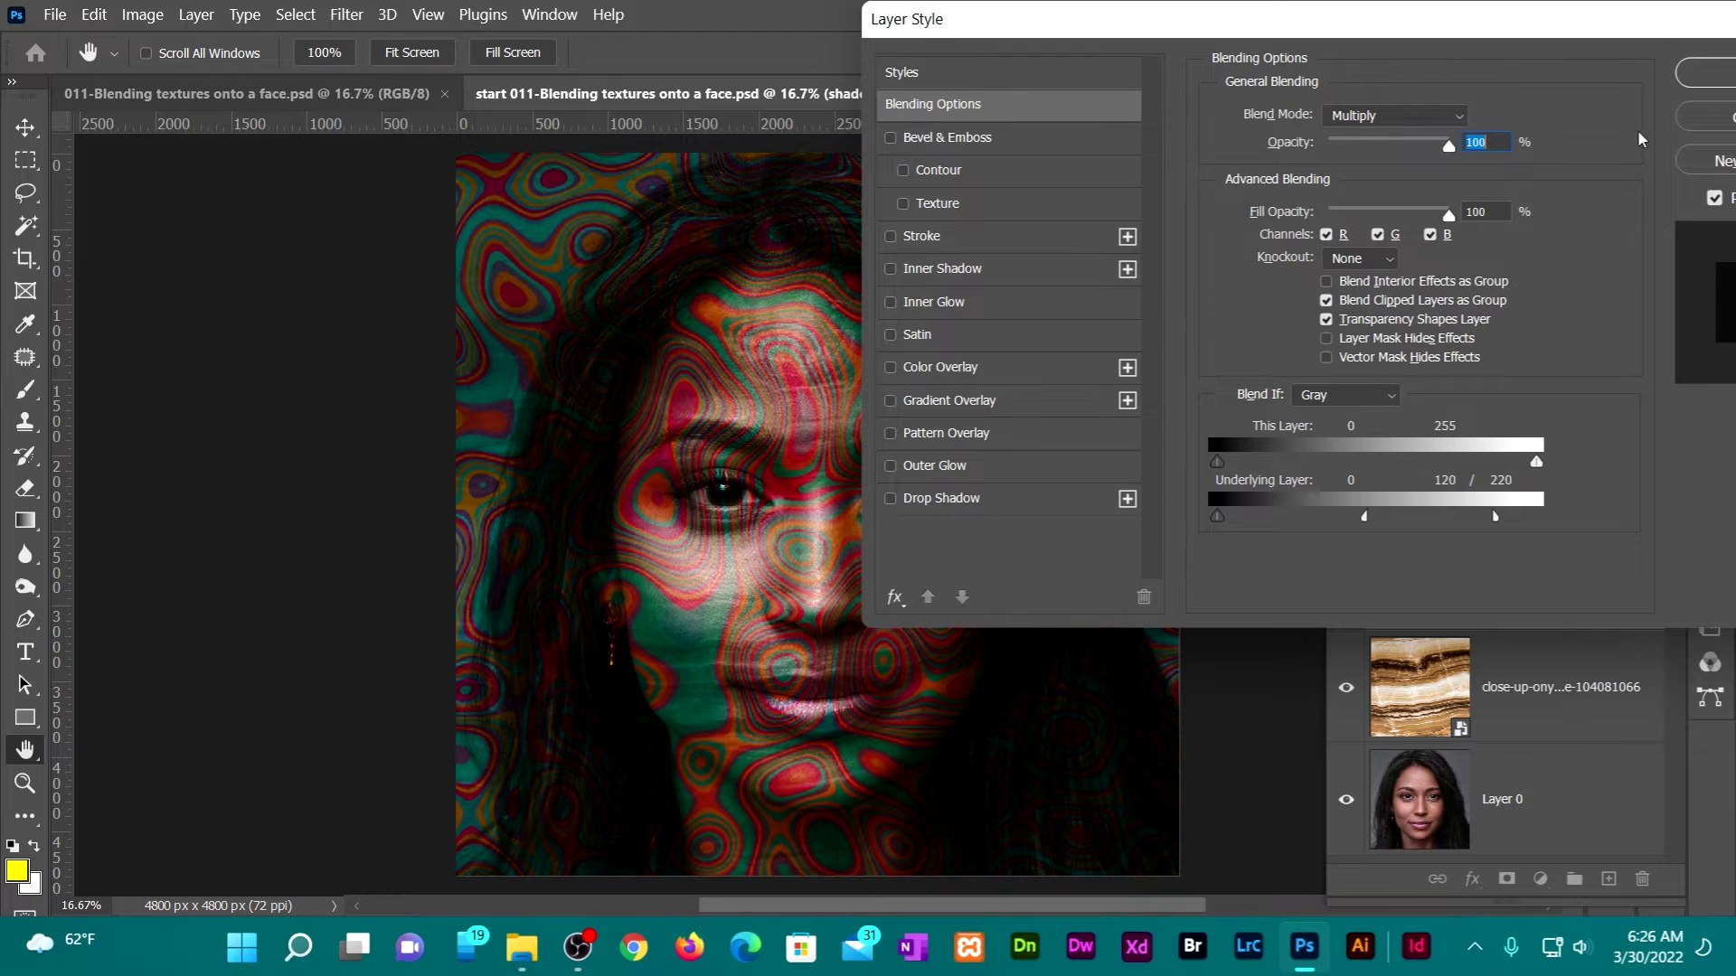
left_click(1597, 127)
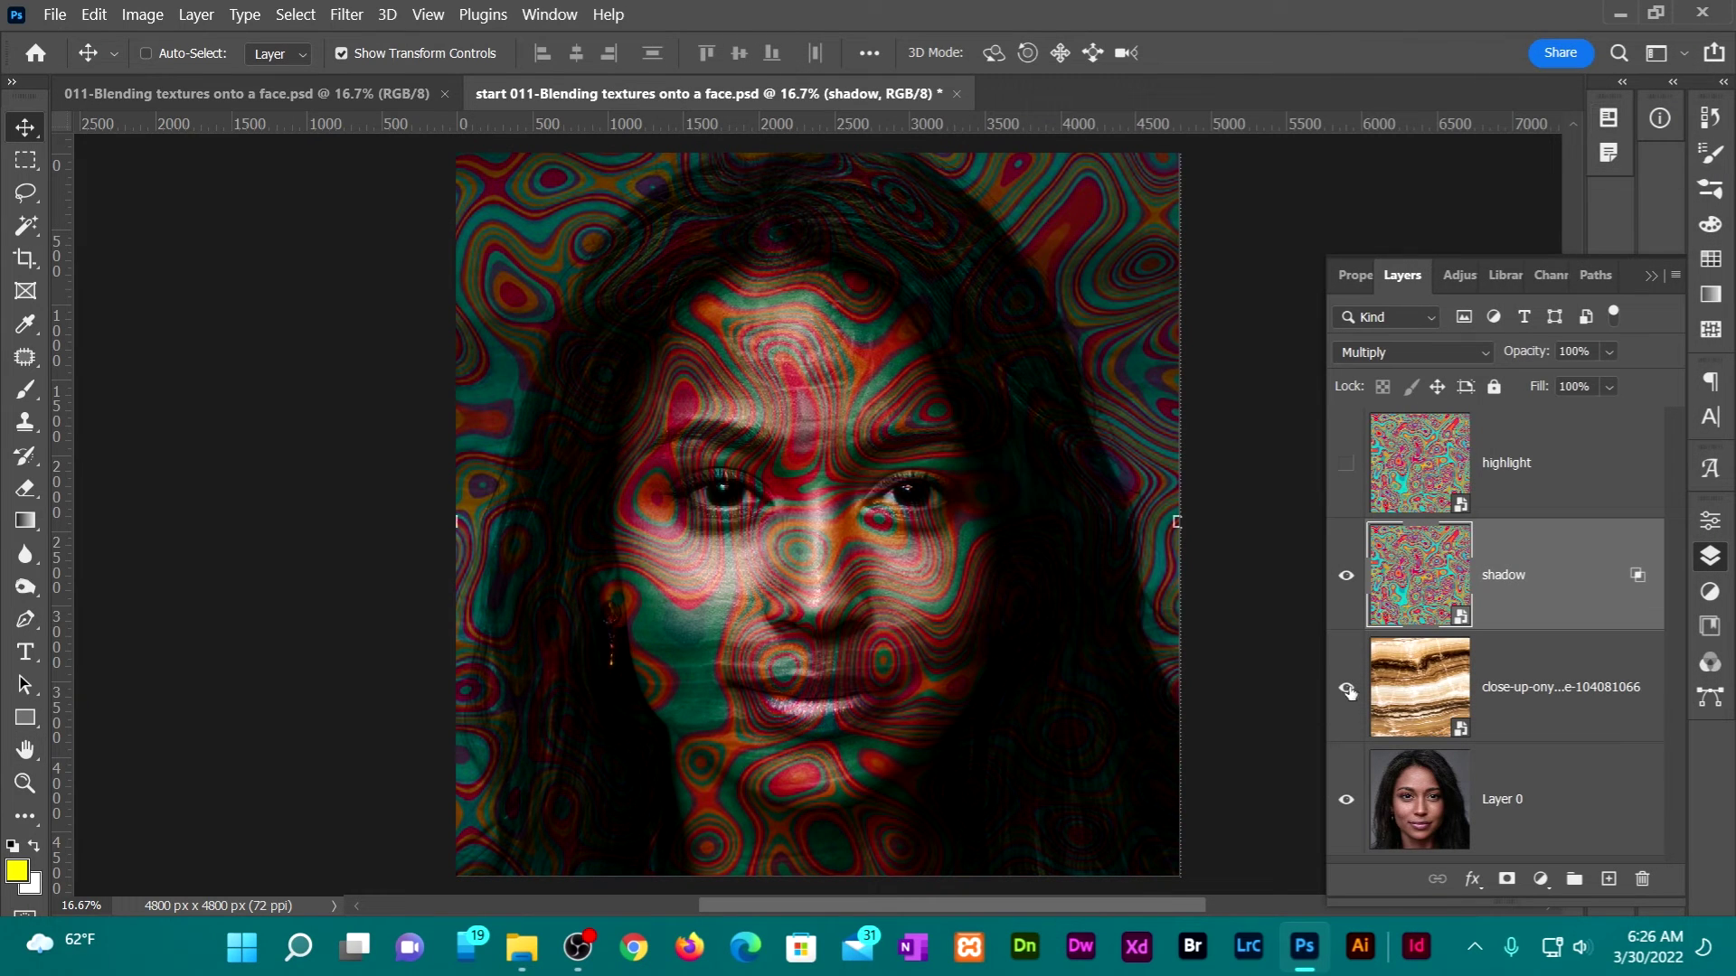
Show the highlight layer and set its blend mode to Screen.
left_click(1346, 465)
left_click(1602, 465)
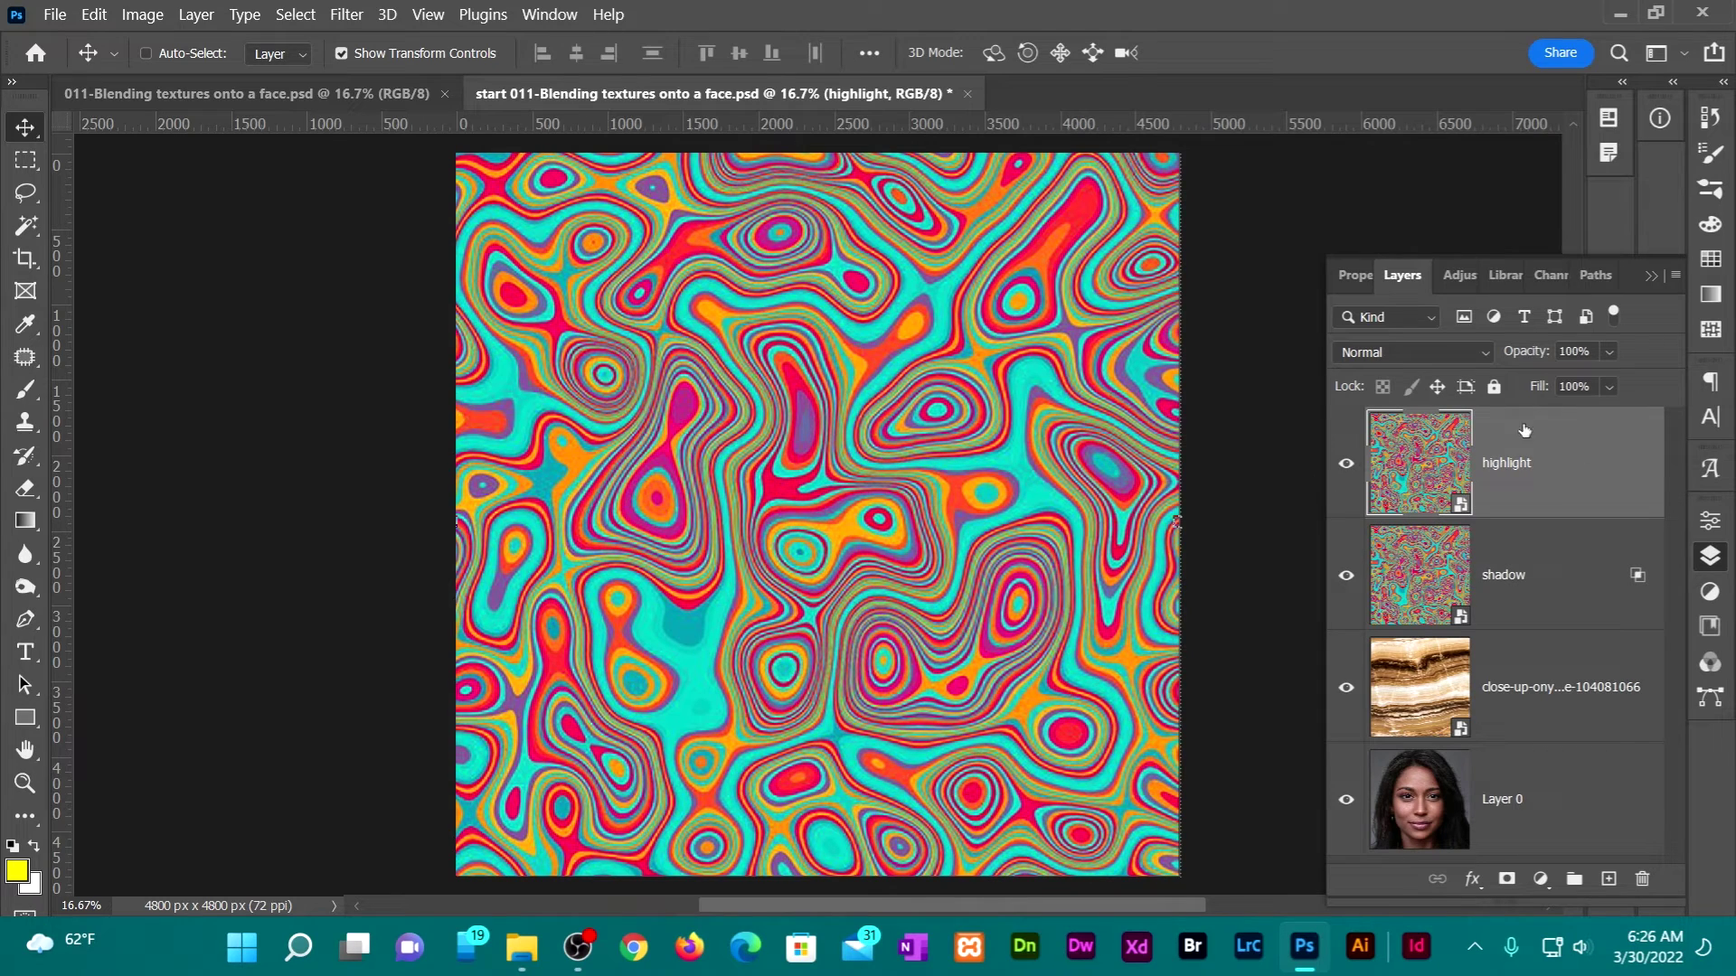
left_click(1483, 353)
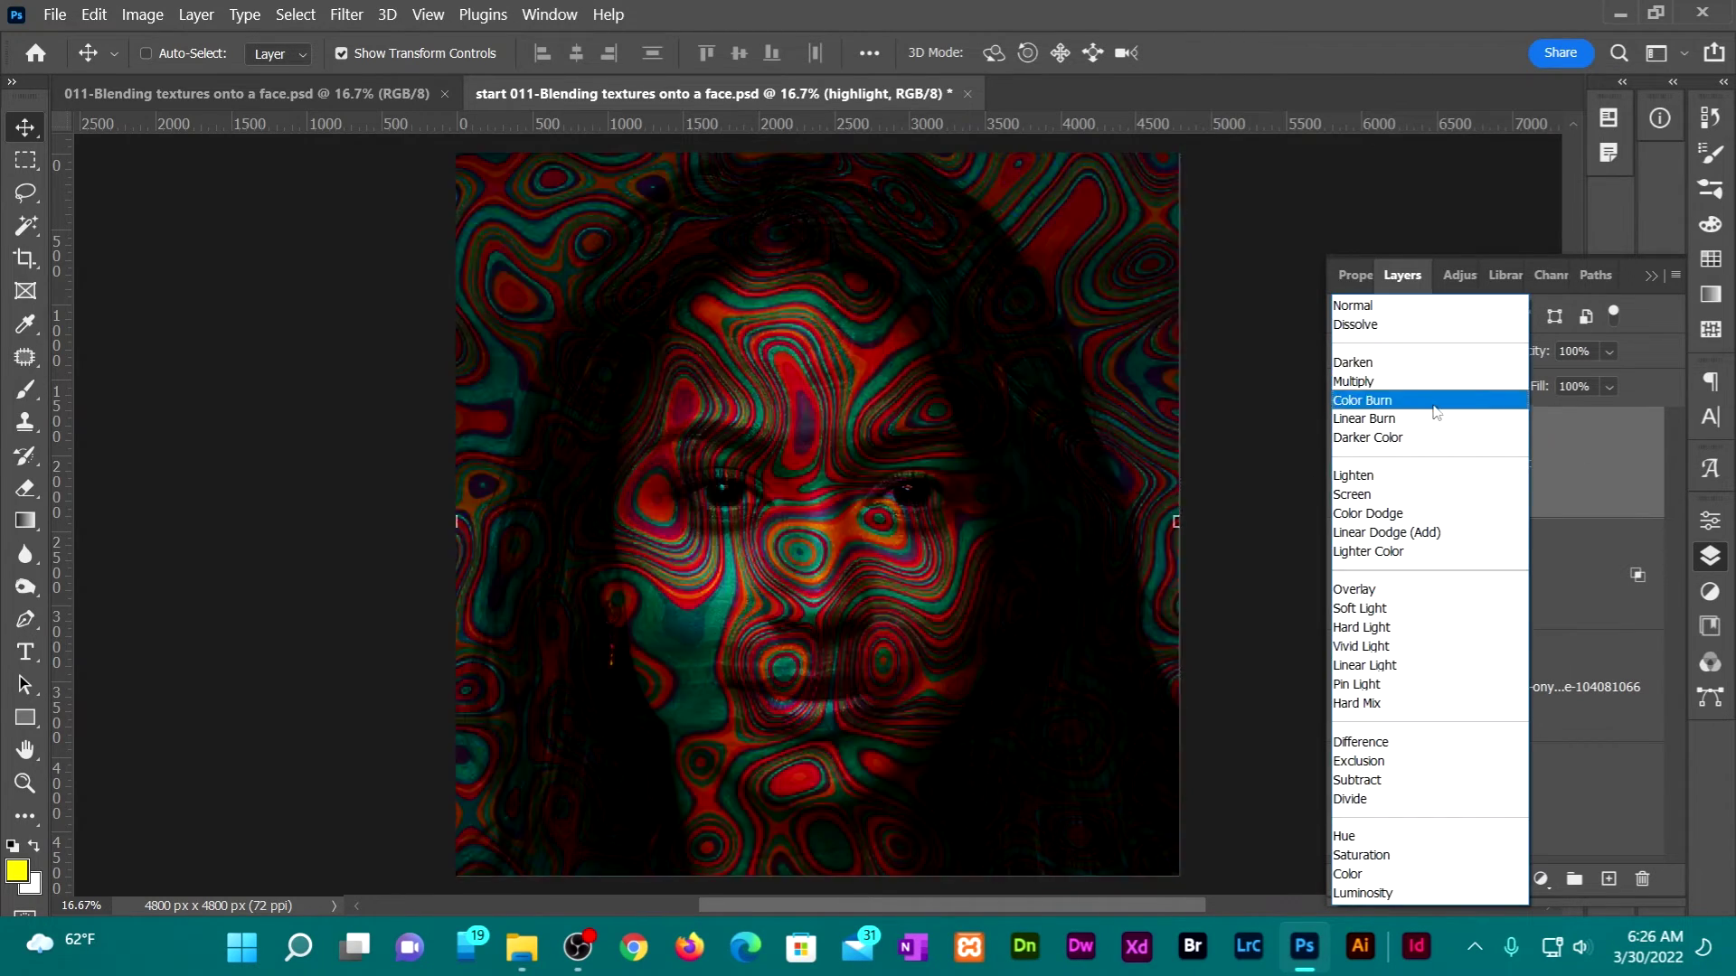
left_click(1369, 495)
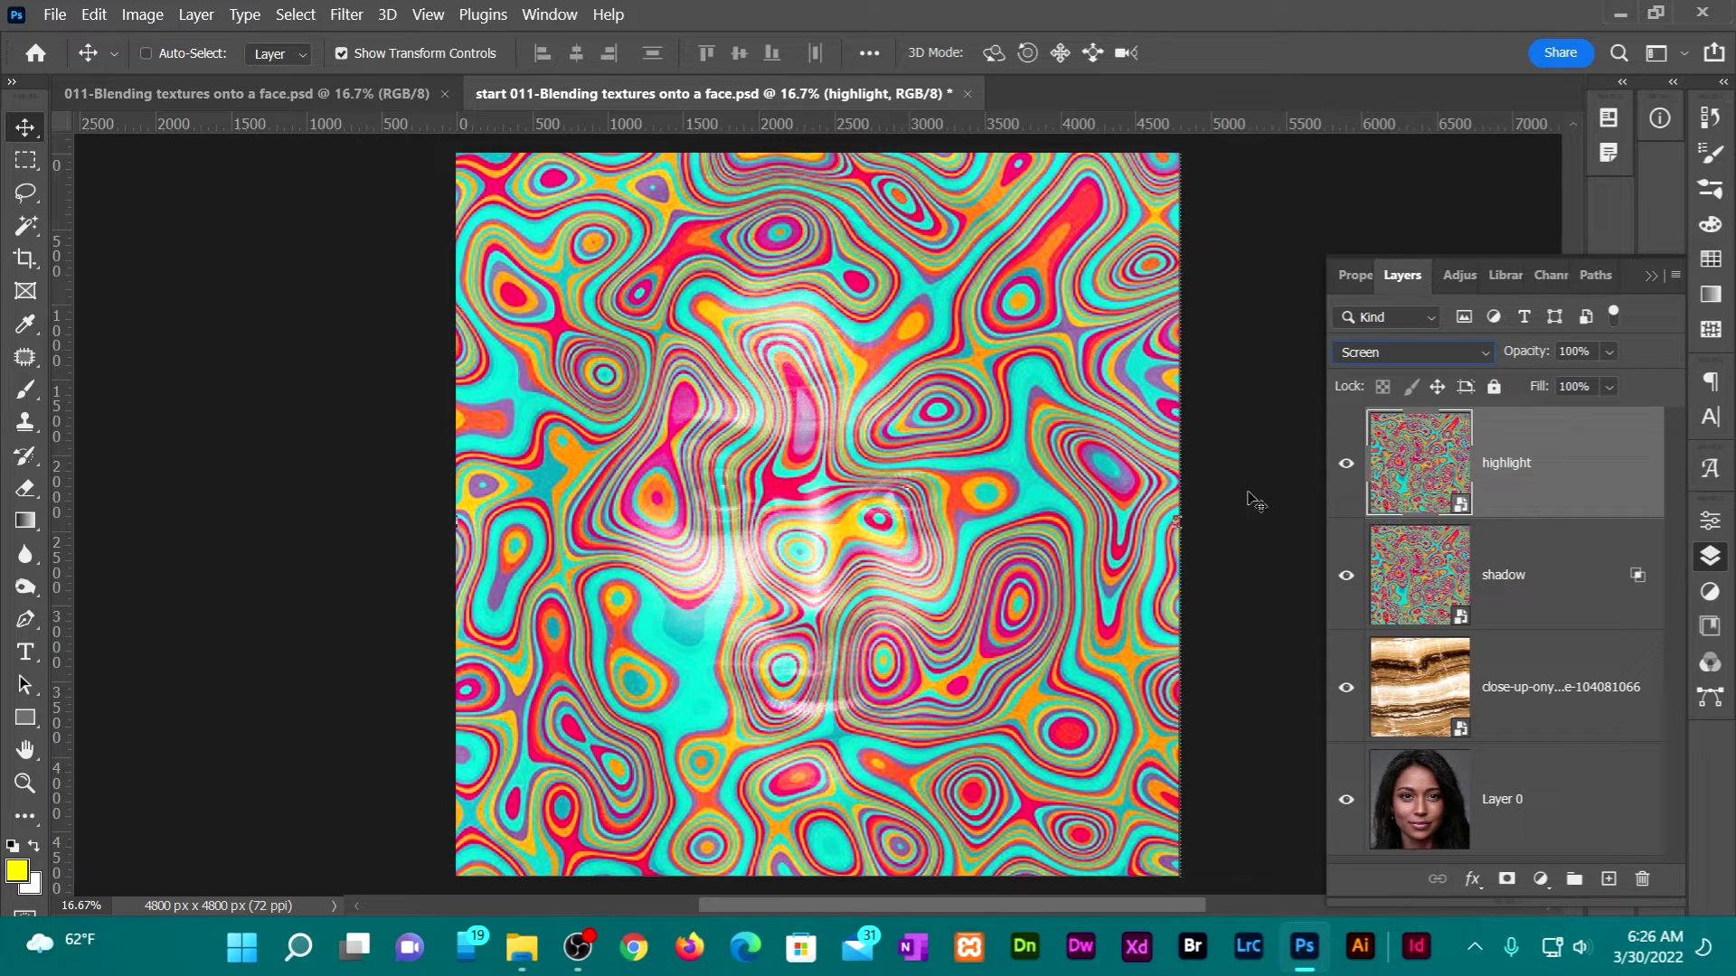
In the highlight layer's blending options, split the This Layer black Blend If slider to 100 / 190.
double_click(1622, 474)
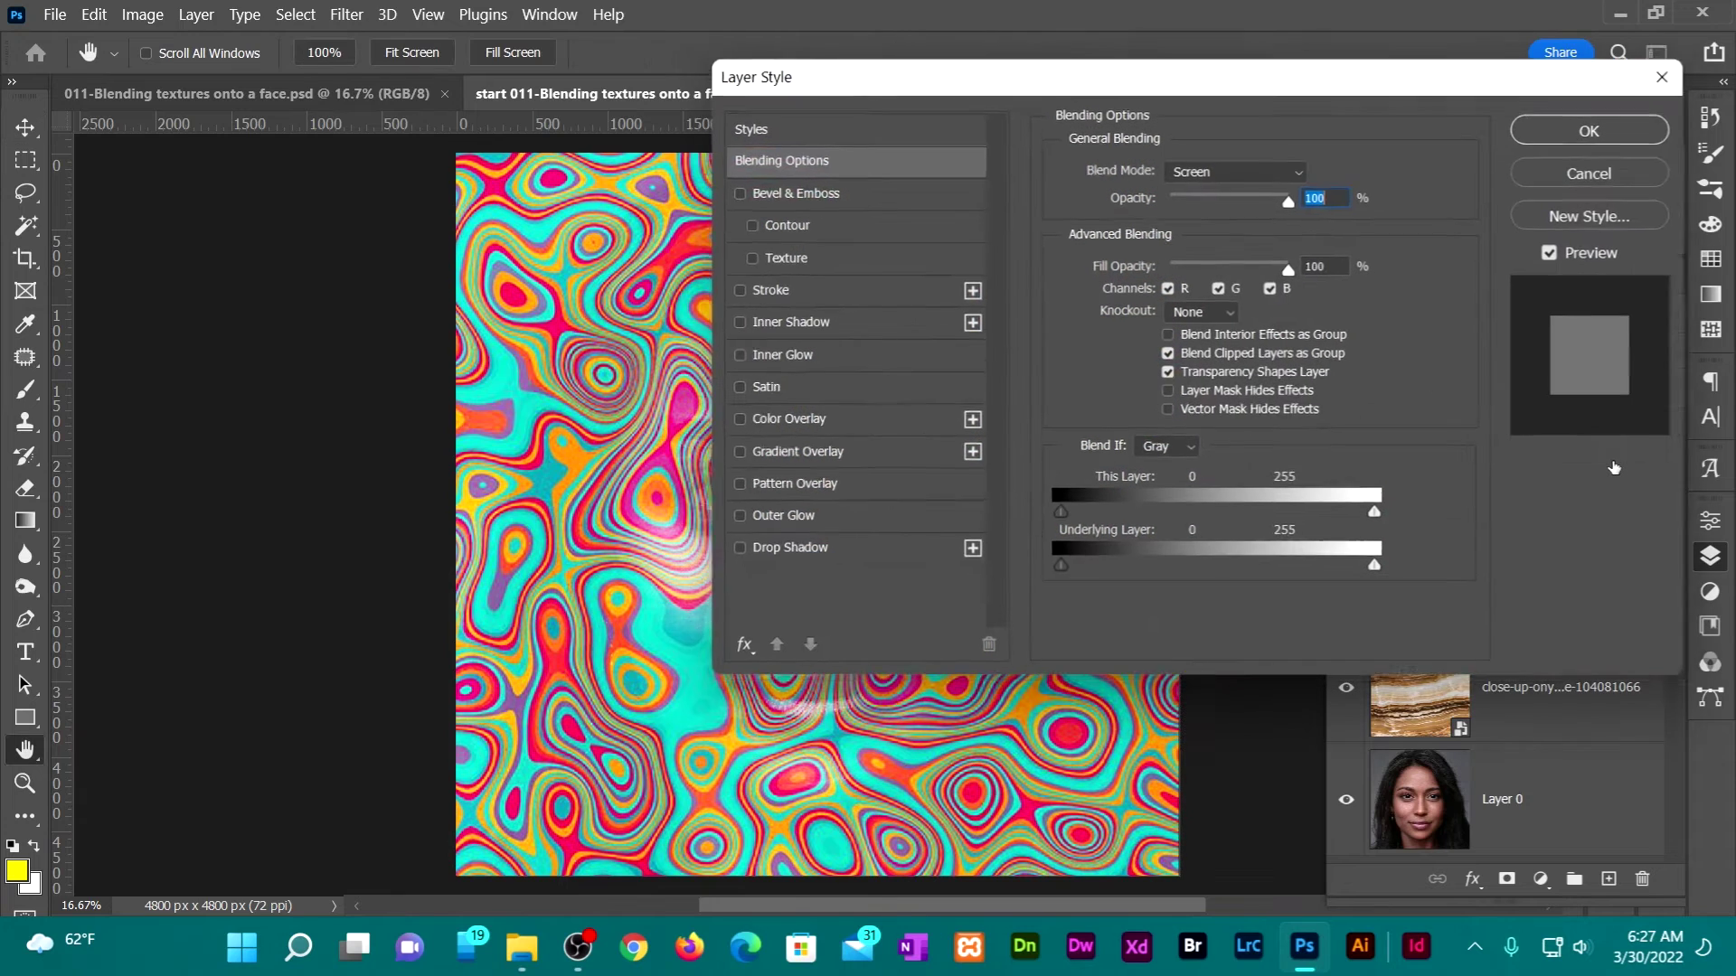
left_click_drag(1085, 72, 1285, 20)
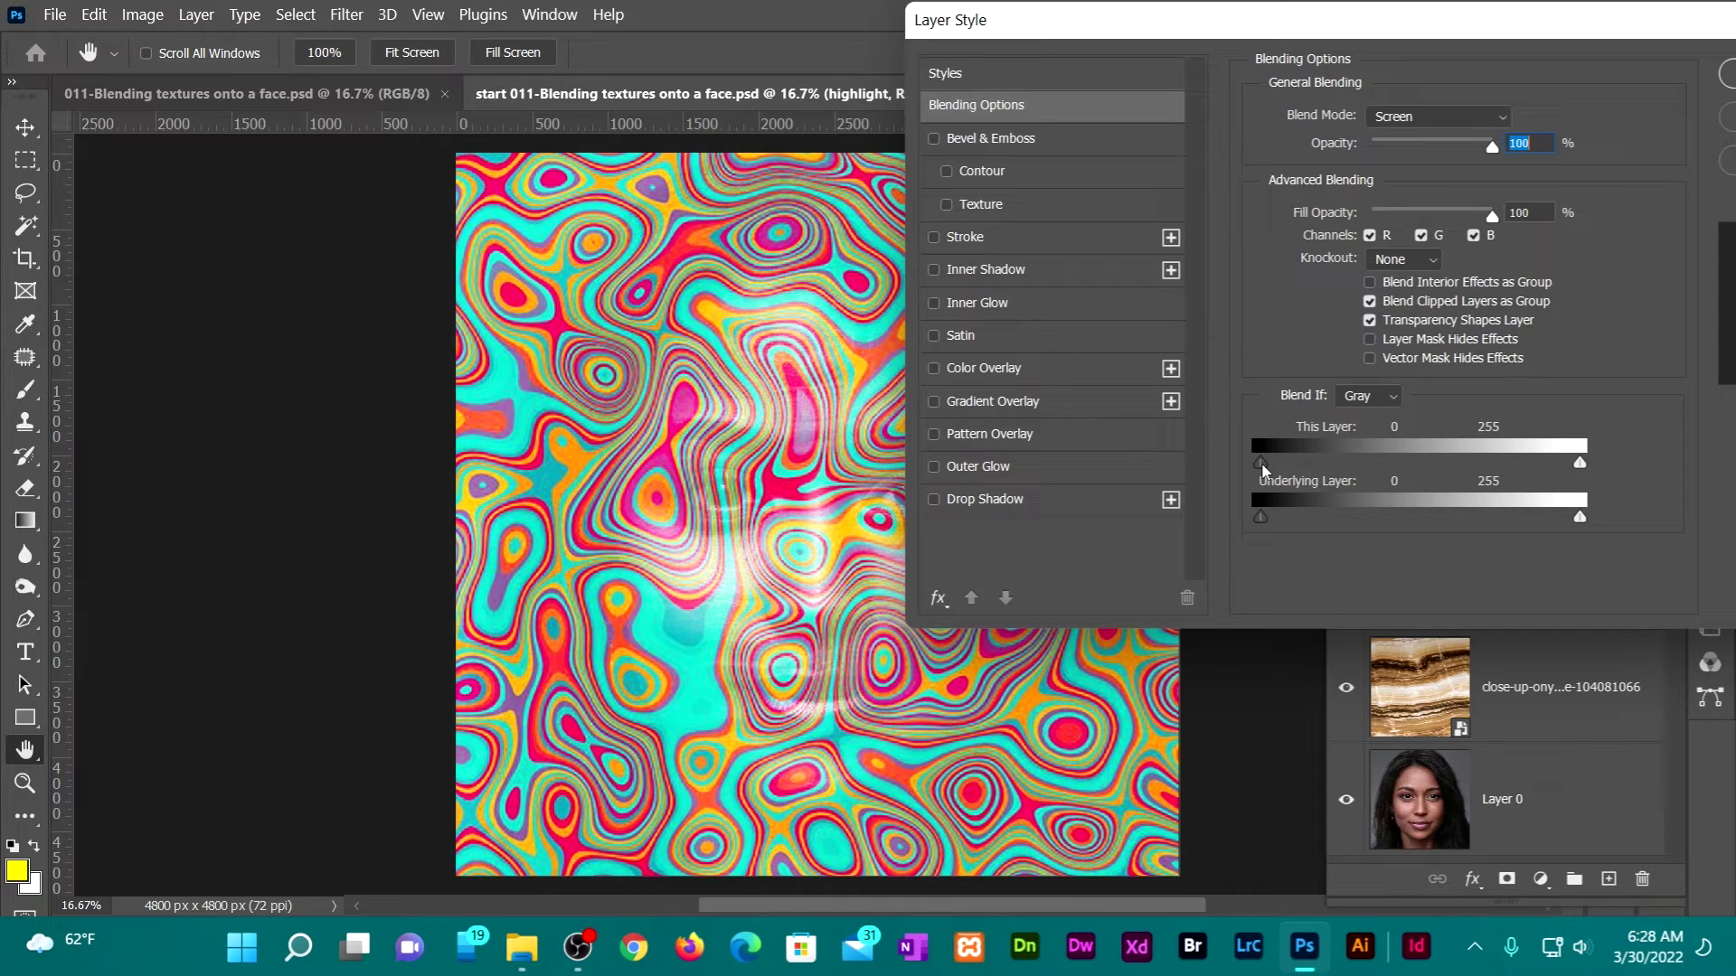
left_click_drag(1262, 464, 1499, 455)
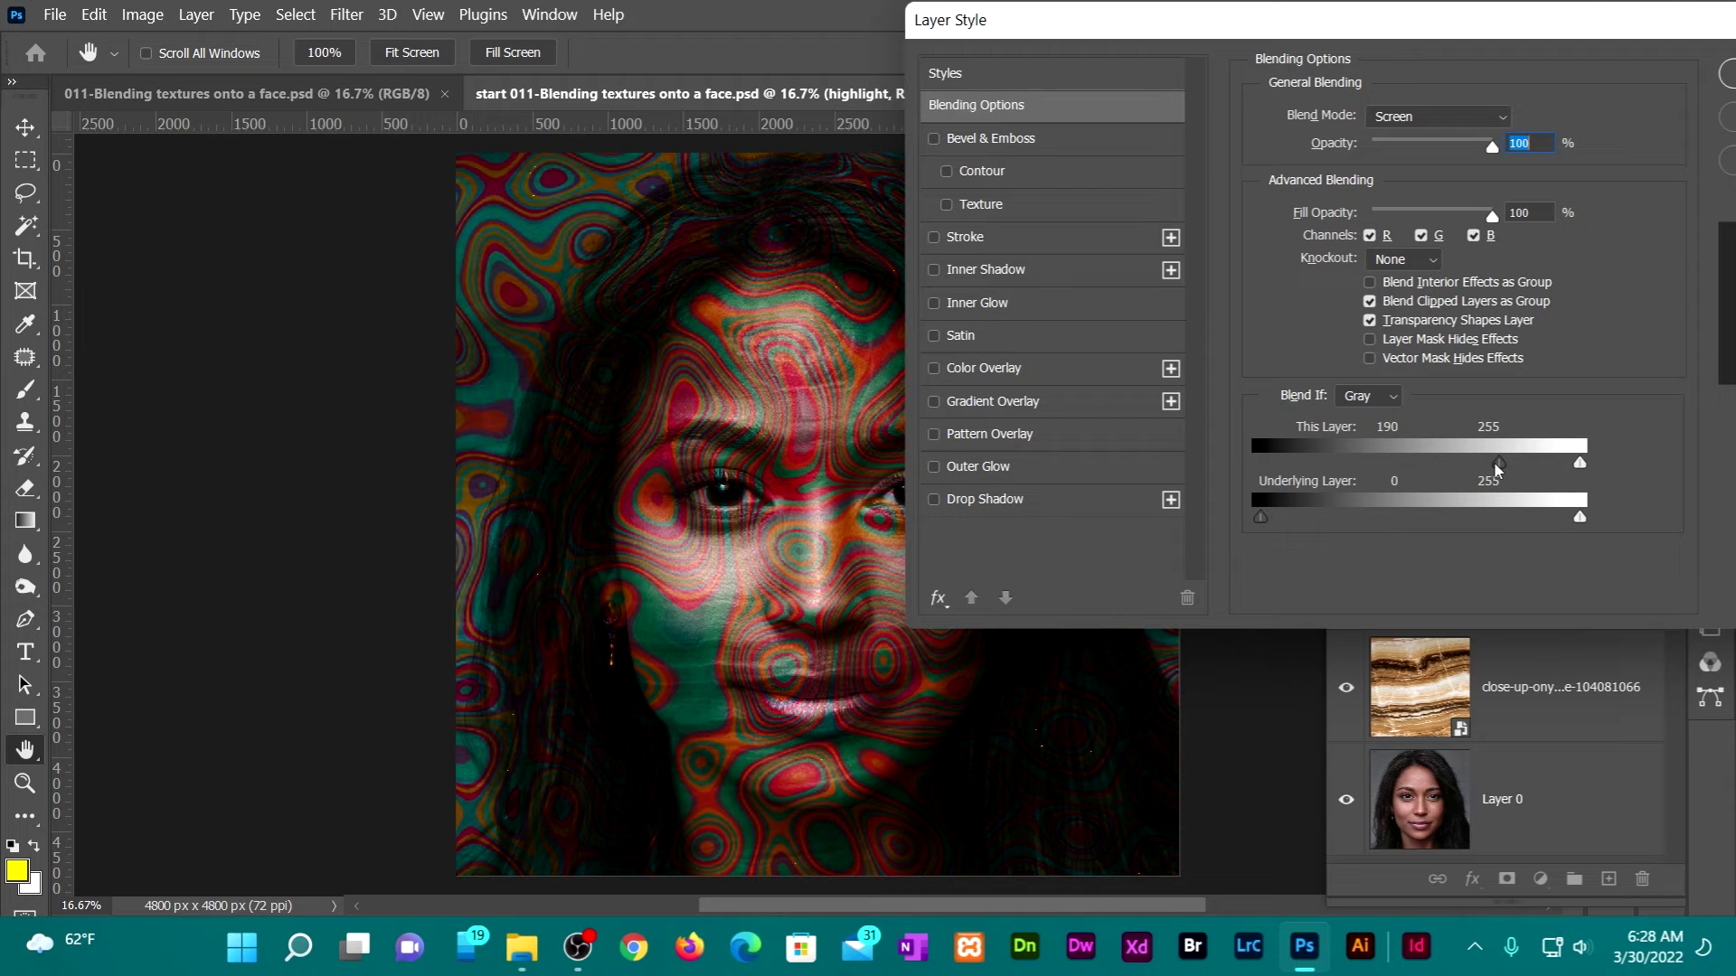
left_click_drag(1499, 463, 1390, 478)
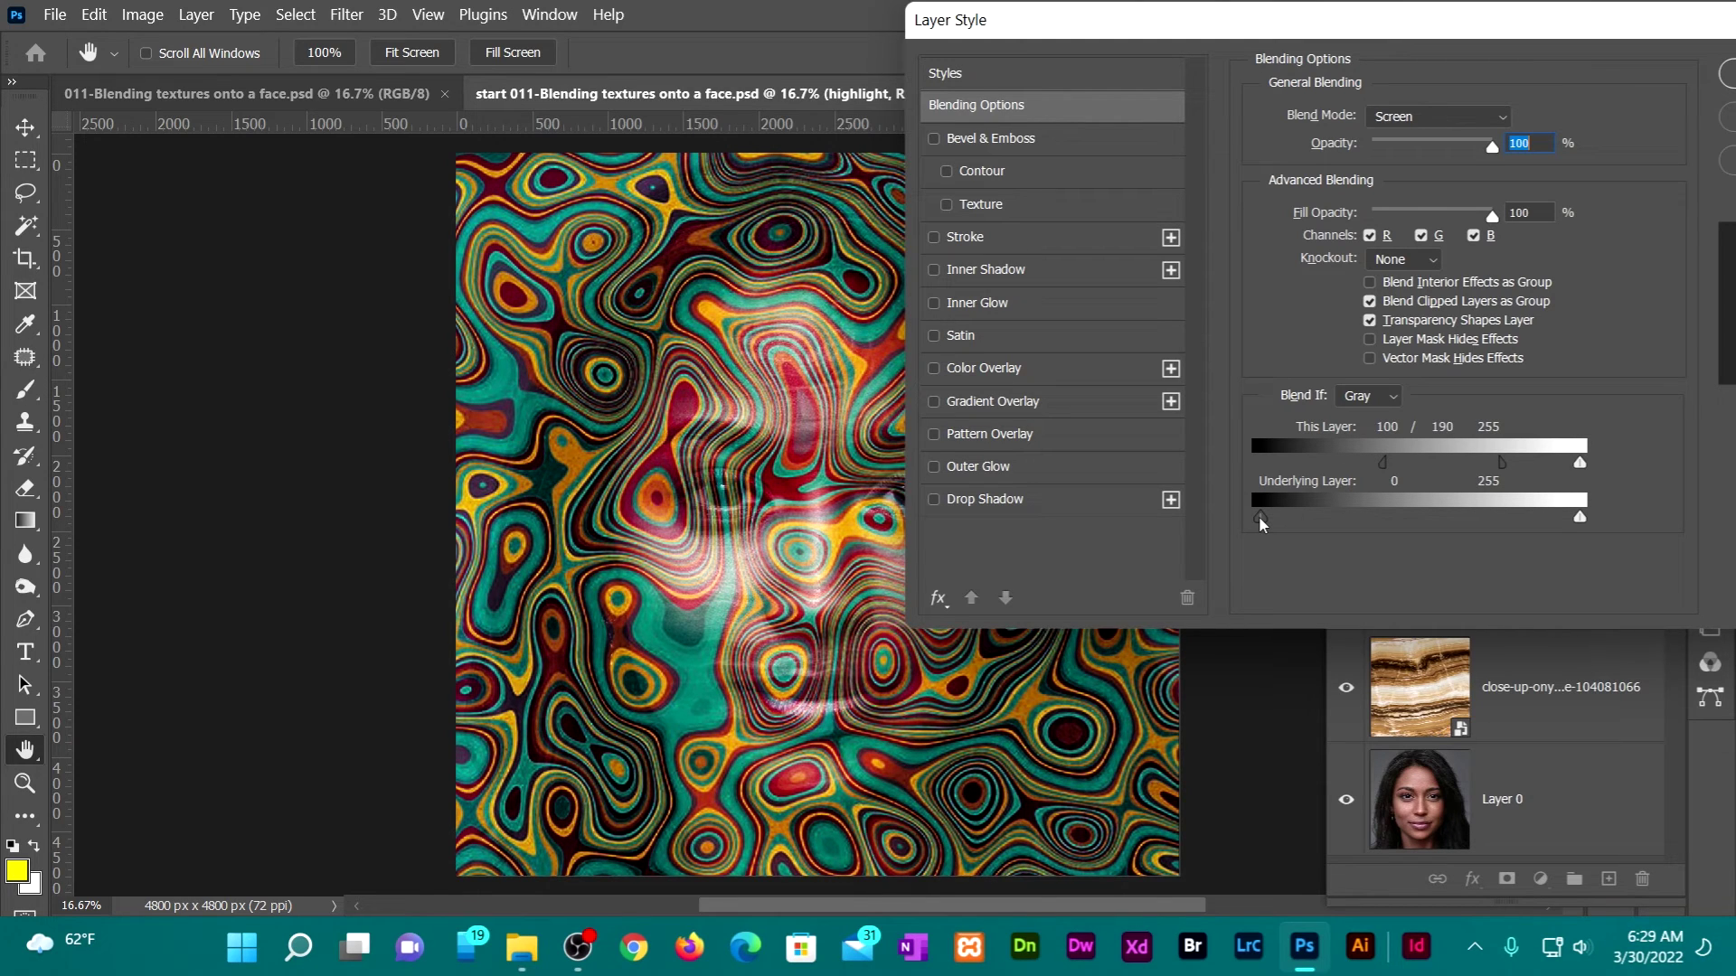
Split the highlight layer's Underlying Layer black Blend If slider to 90 / 220 and apply the layer style.
left_click_drag(1261, 517, 1536, 518)
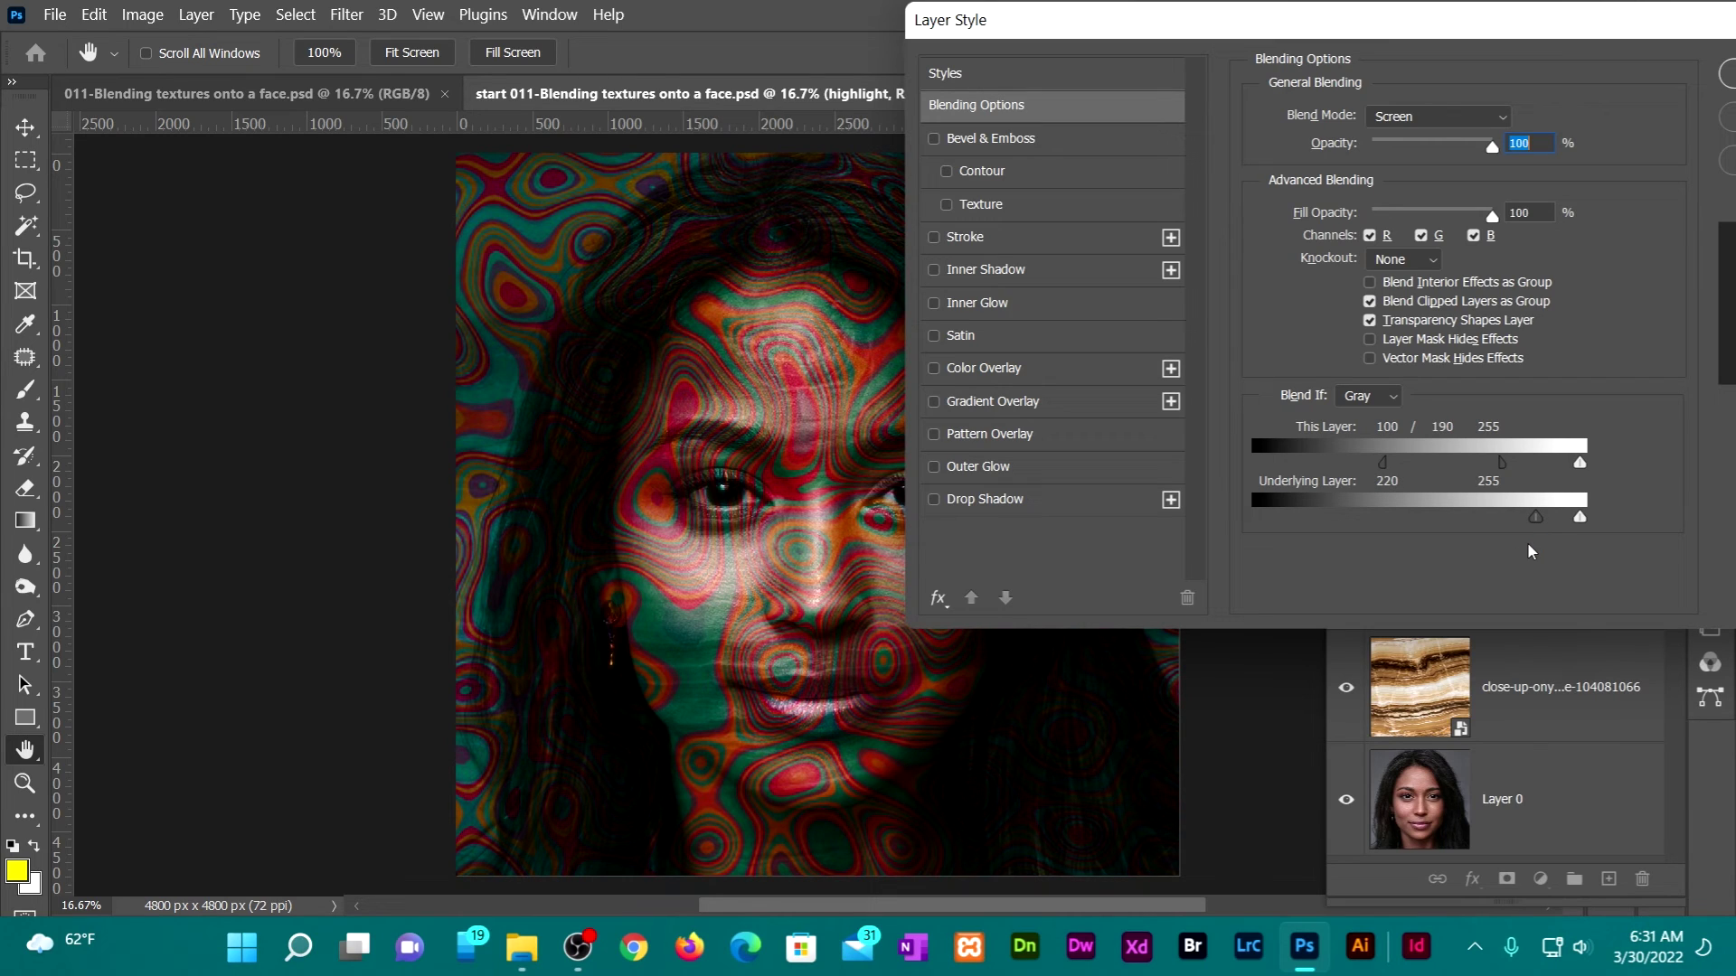
left_click_drag(1537, 515, 1371, 517)
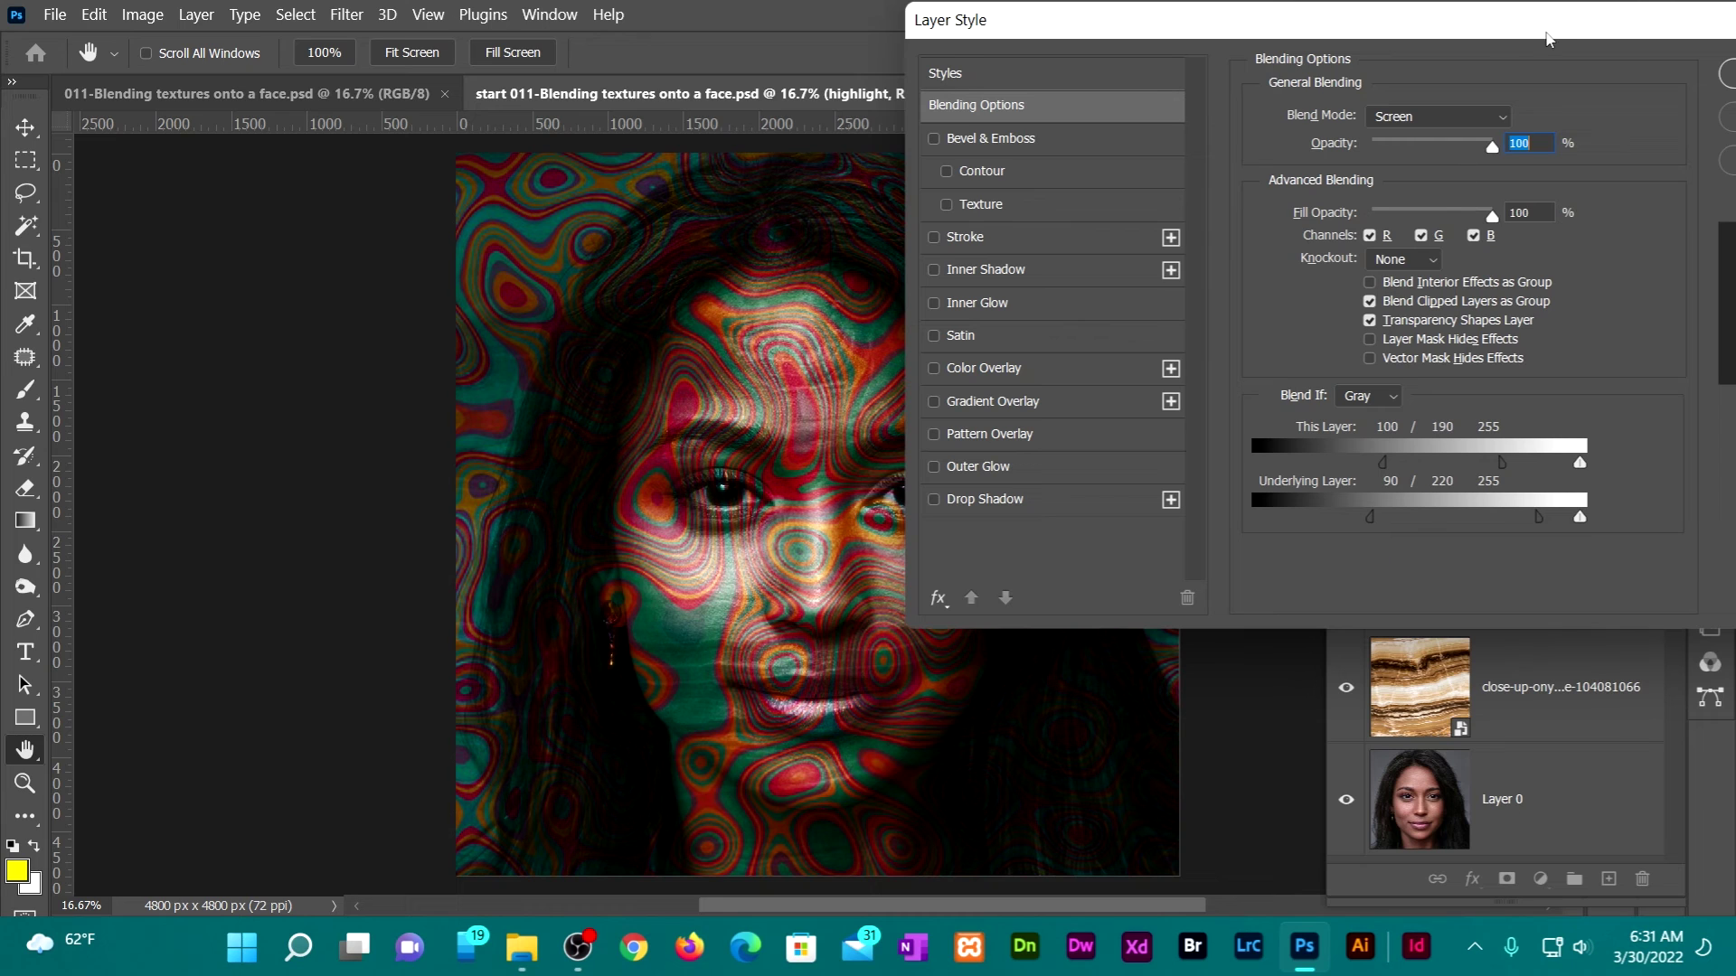
left_click_drag(1546, 38, 1247, 135)
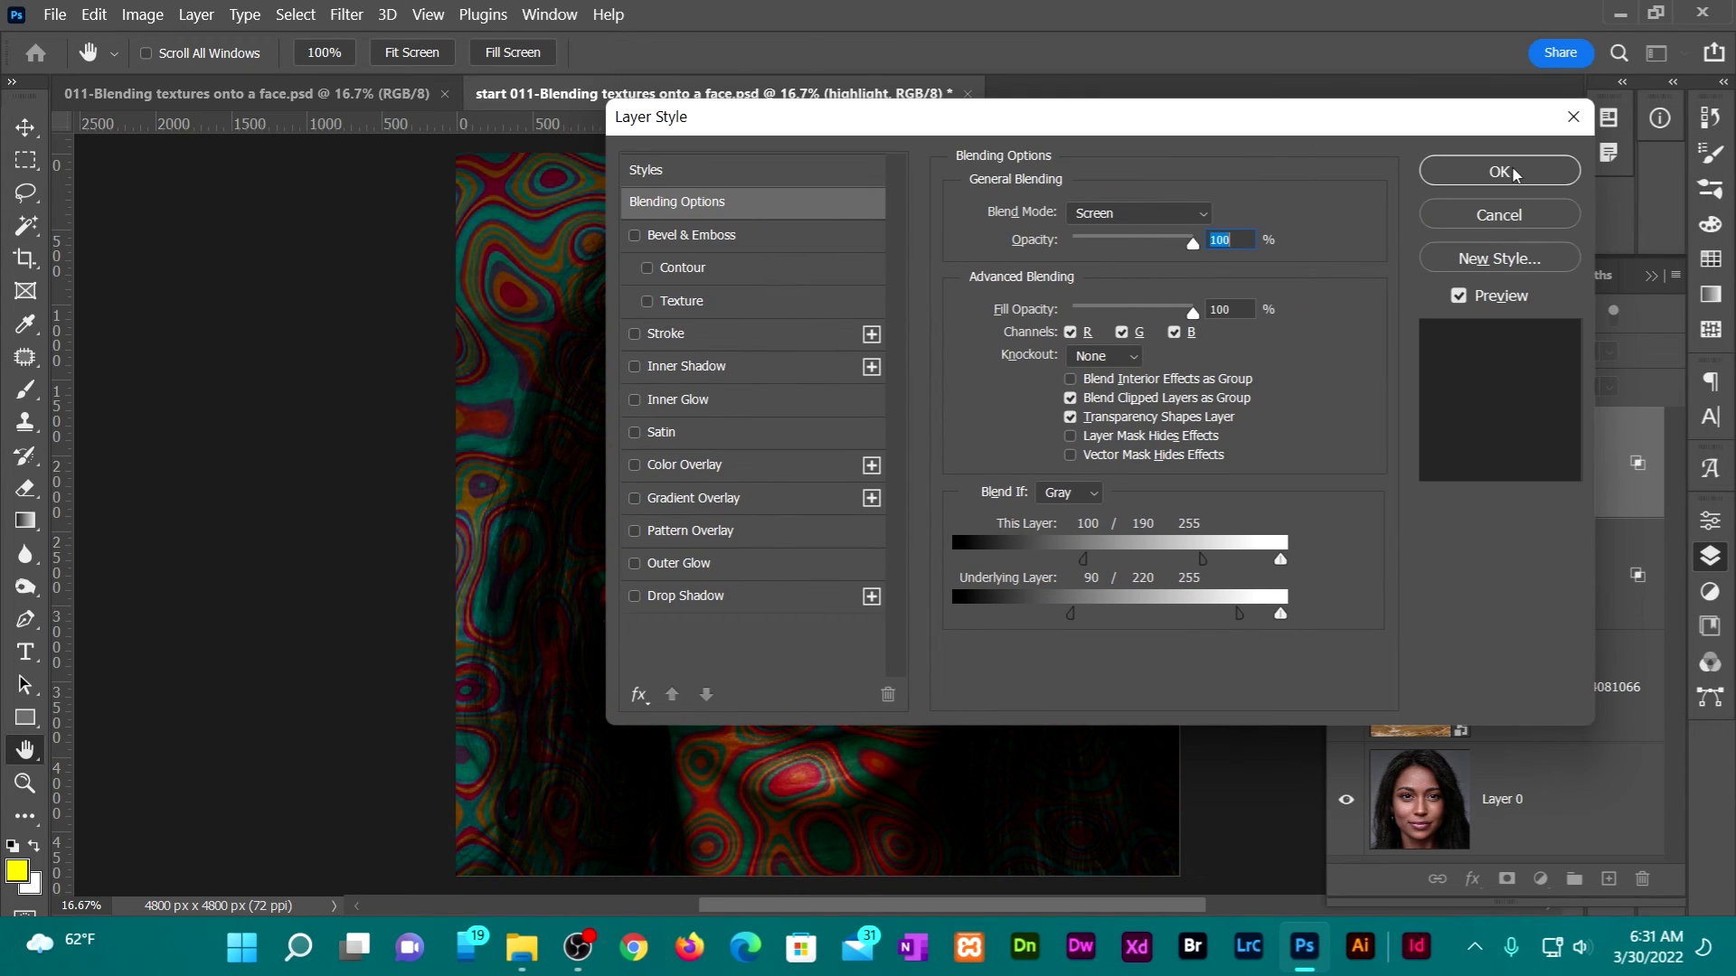
left_click(1516, 174)
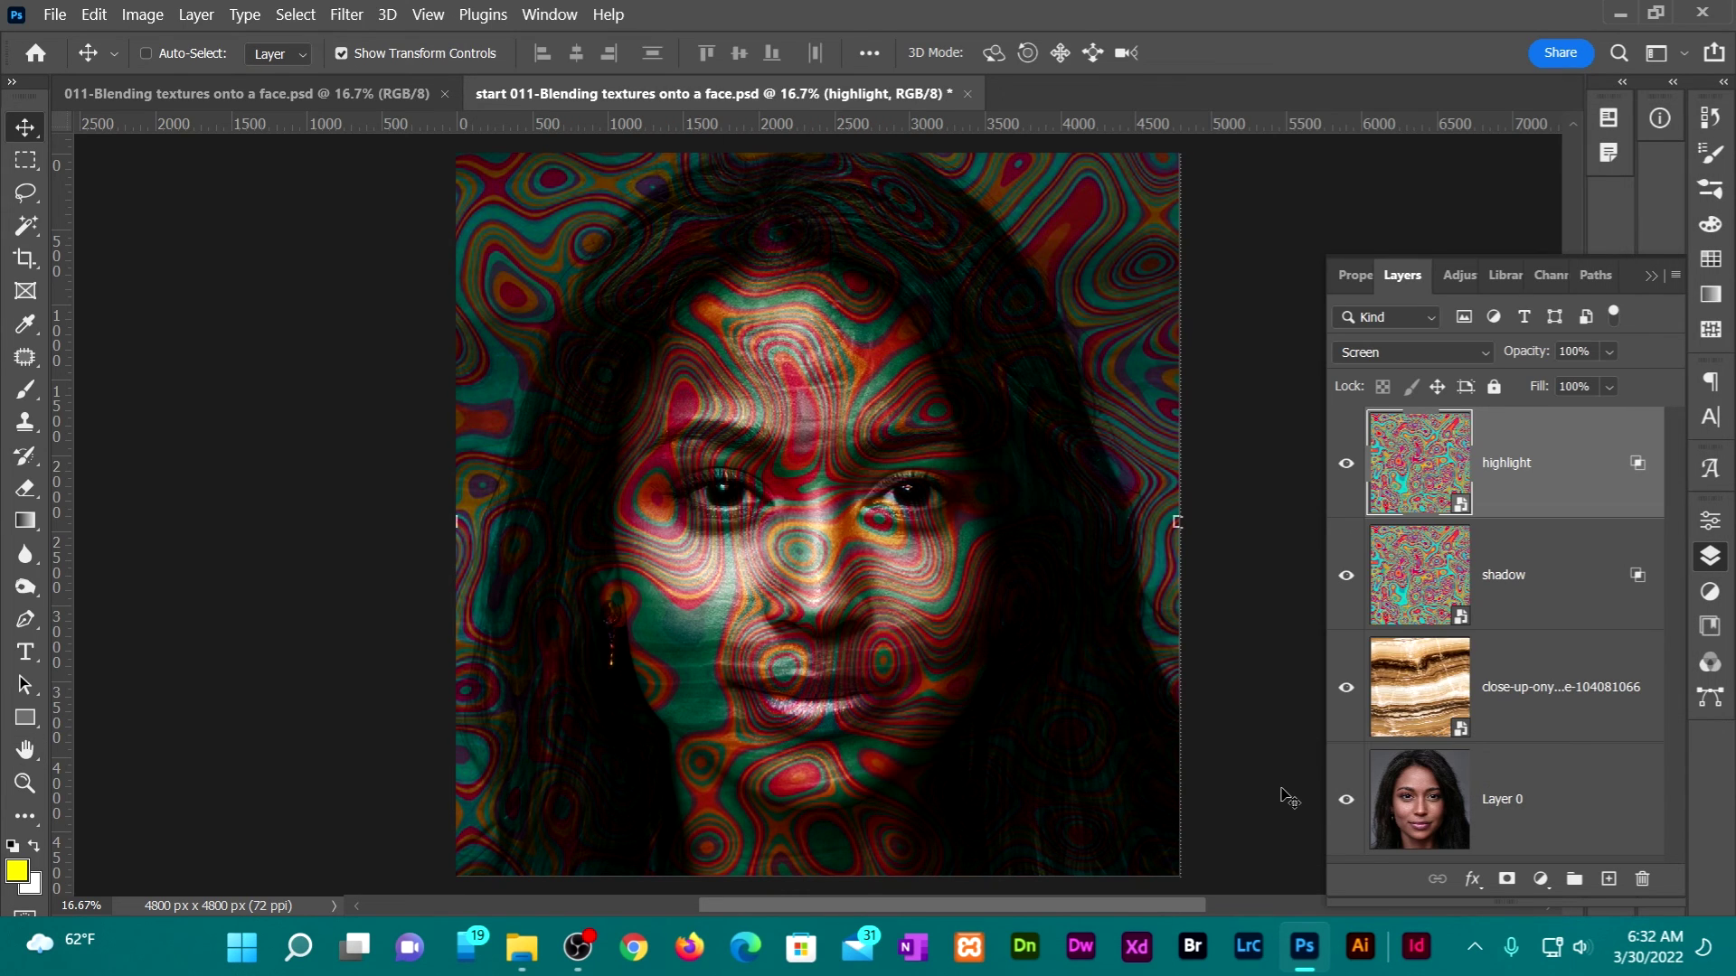